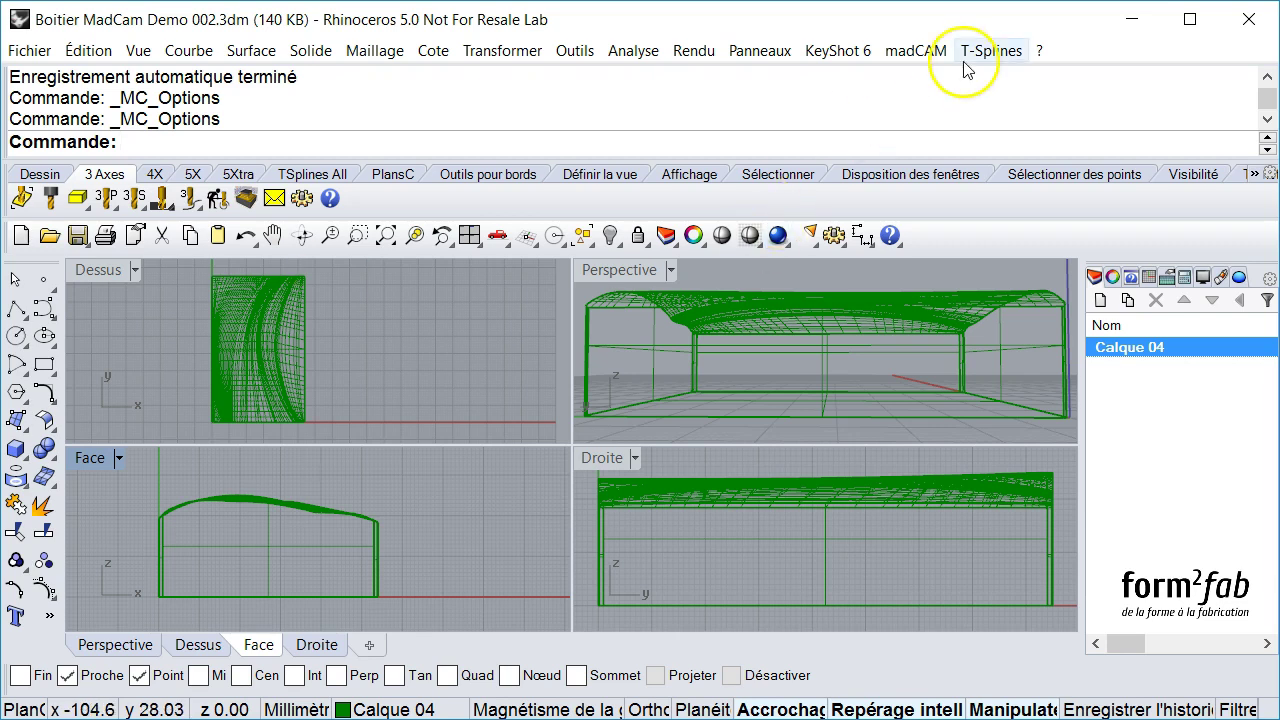
click(915, 51)
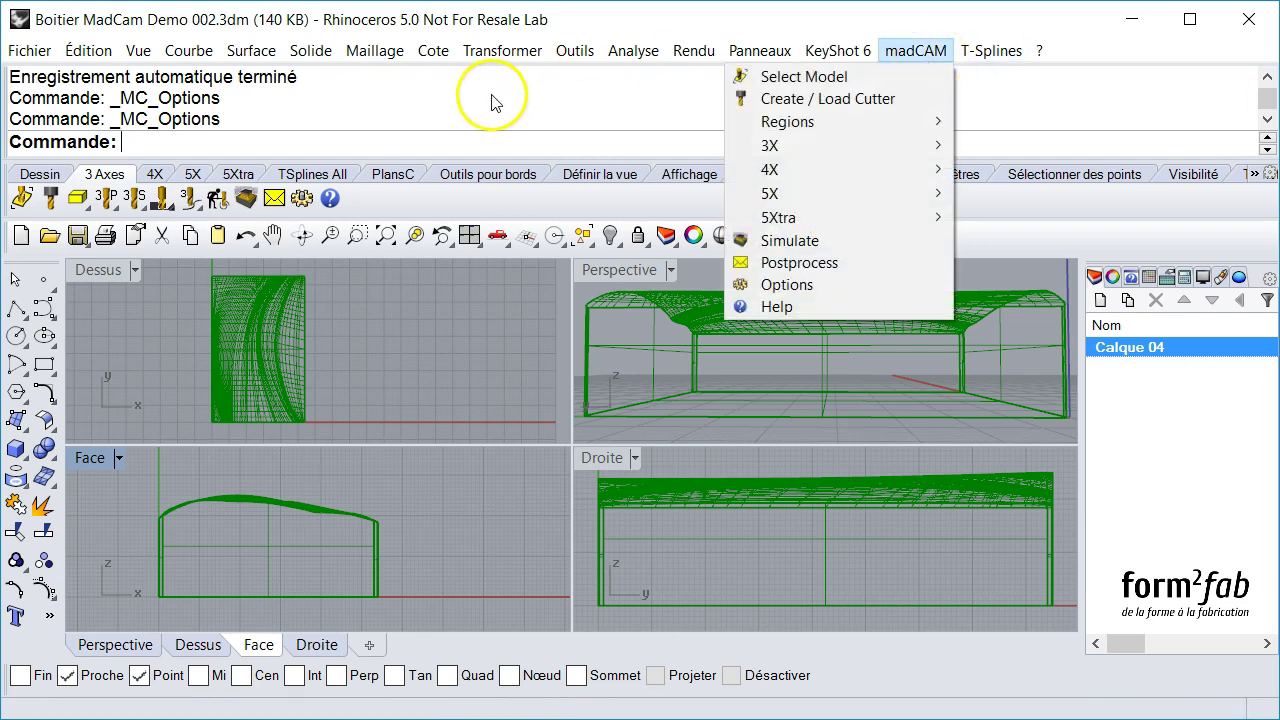
click(105, 178)
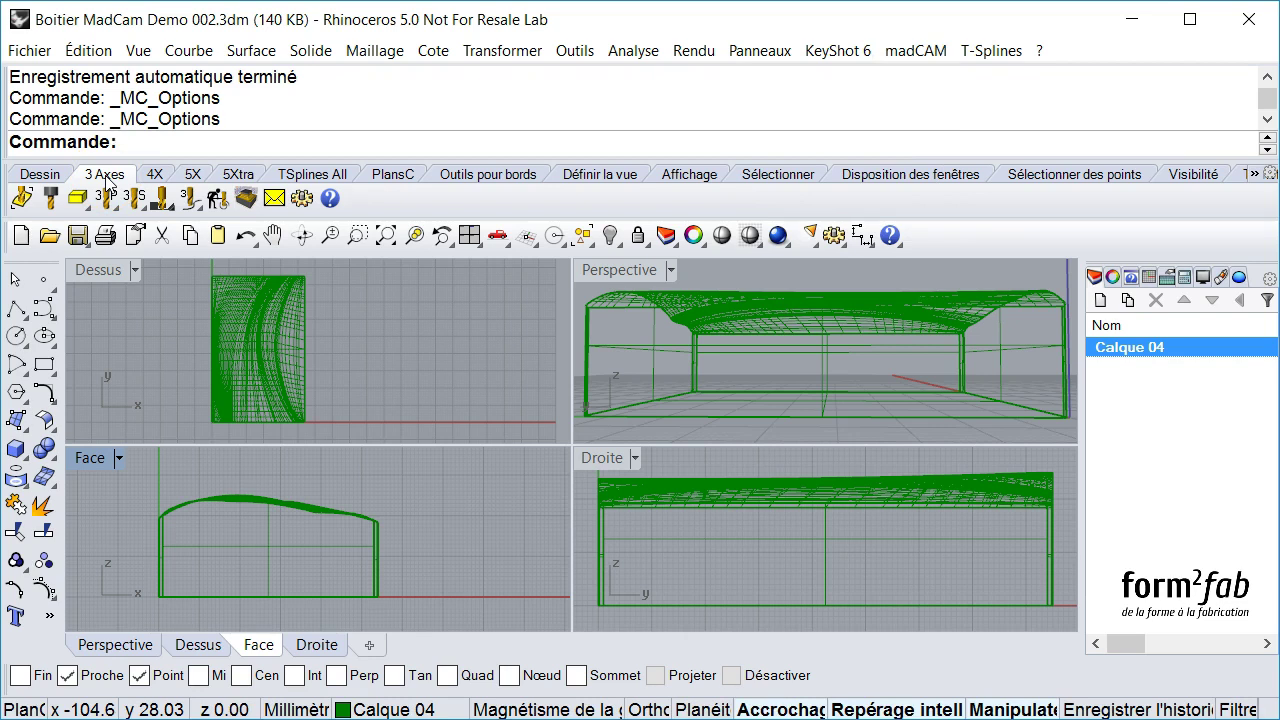
click(444, 484)
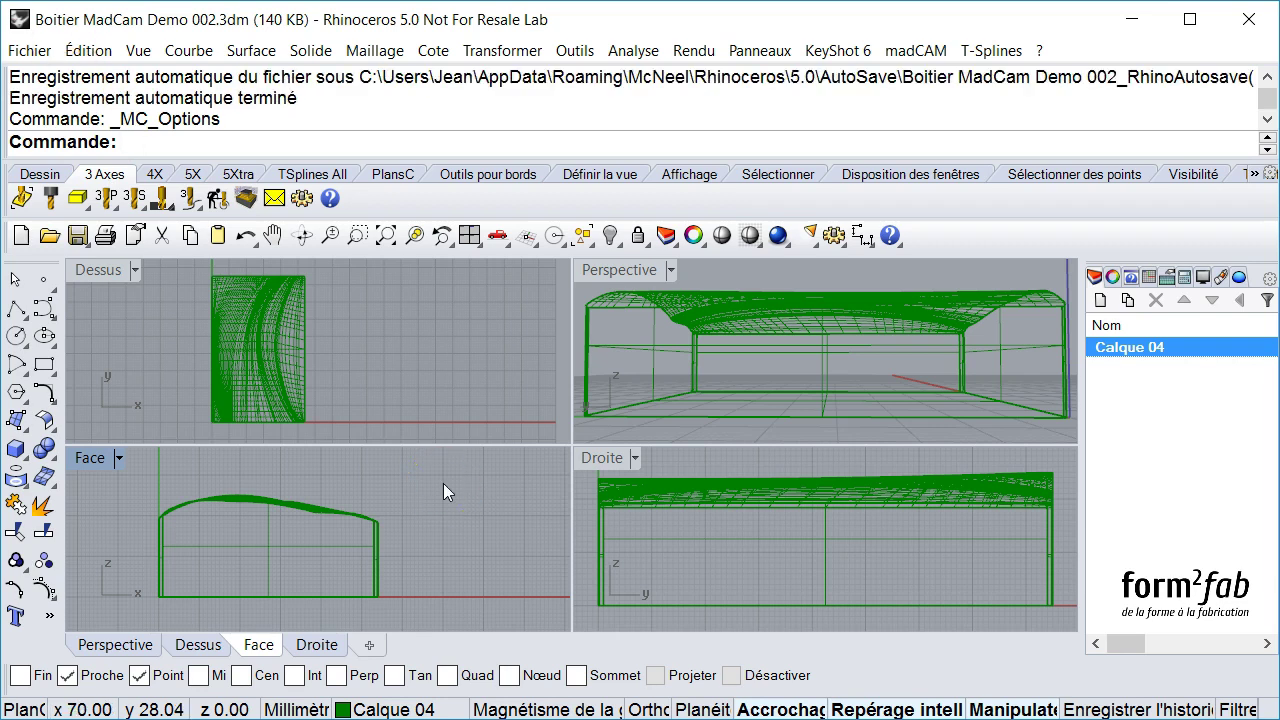
- Review the madCAM general and machine options, including the advanced axis directions and machine components, and accept the advanced parameters
click(302, 198)
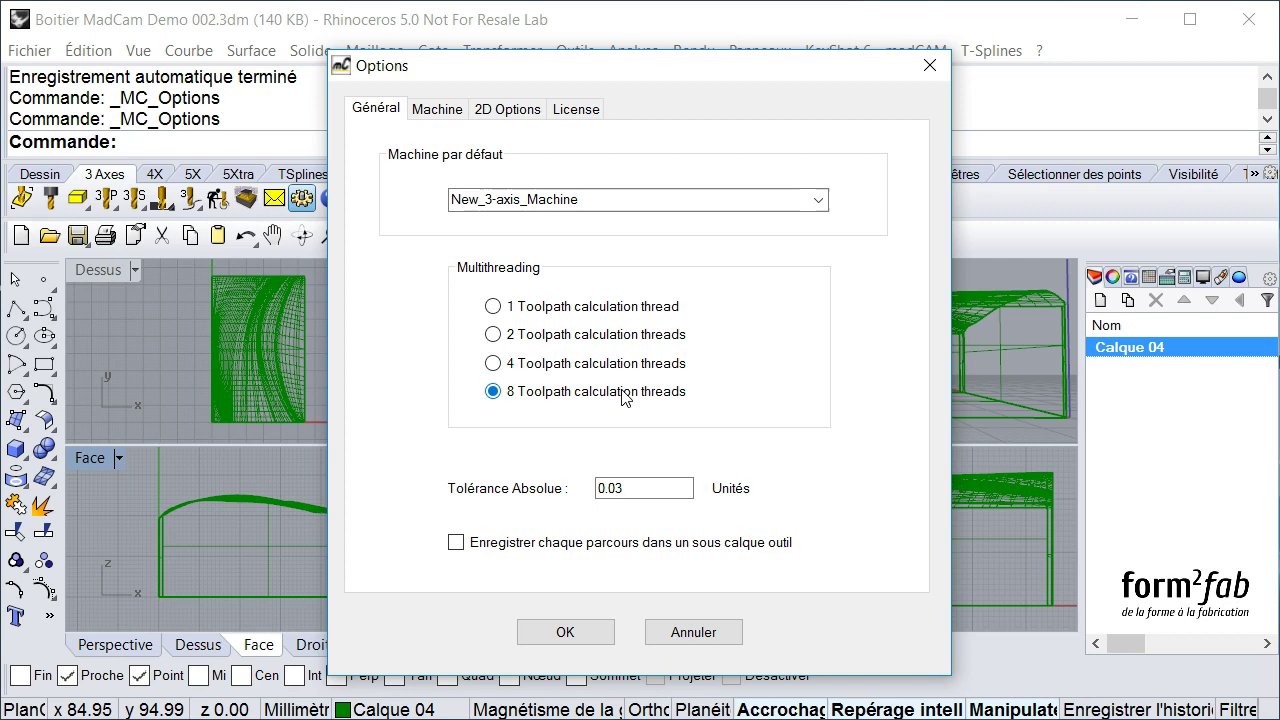
click(655, 416)
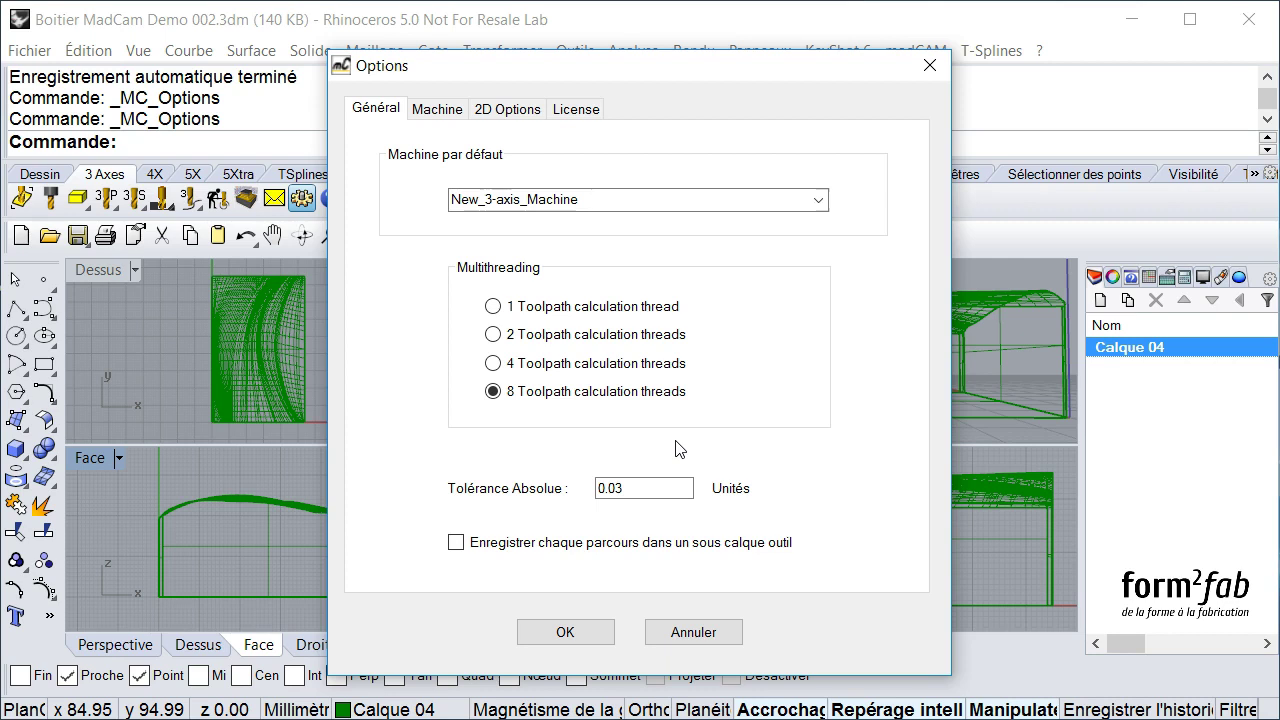
click(438, 110)
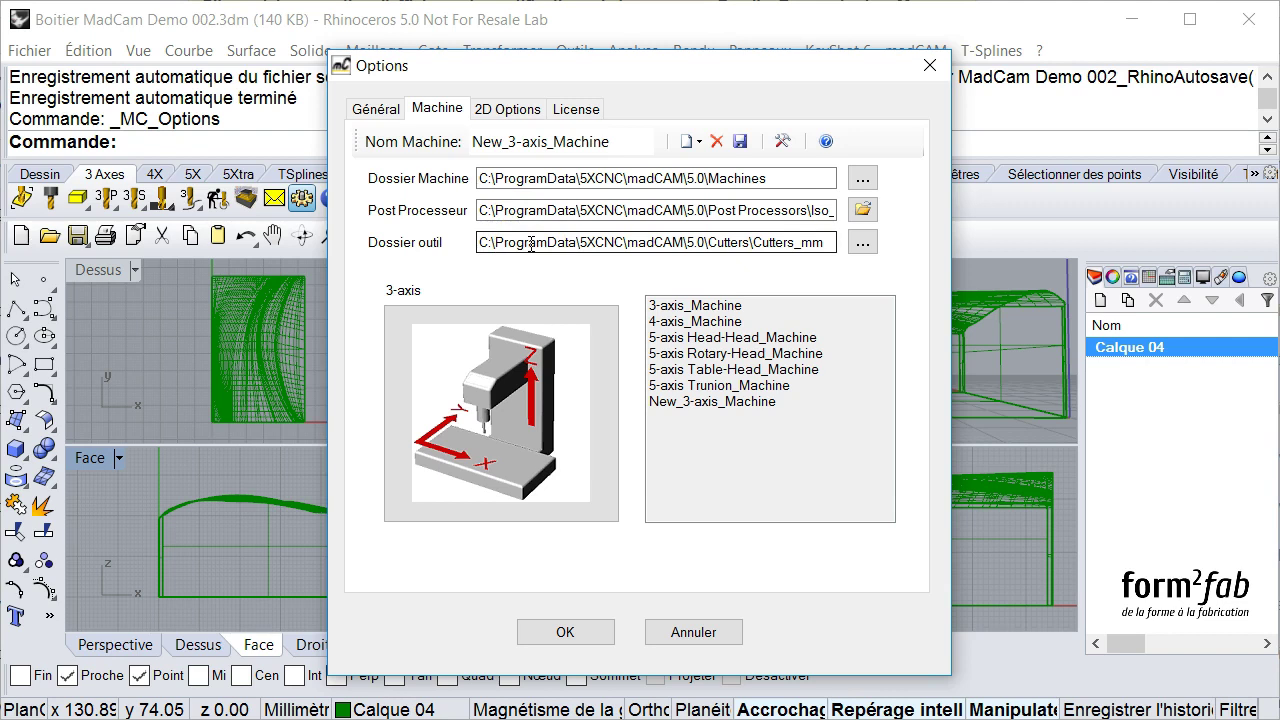
click(783, 143)
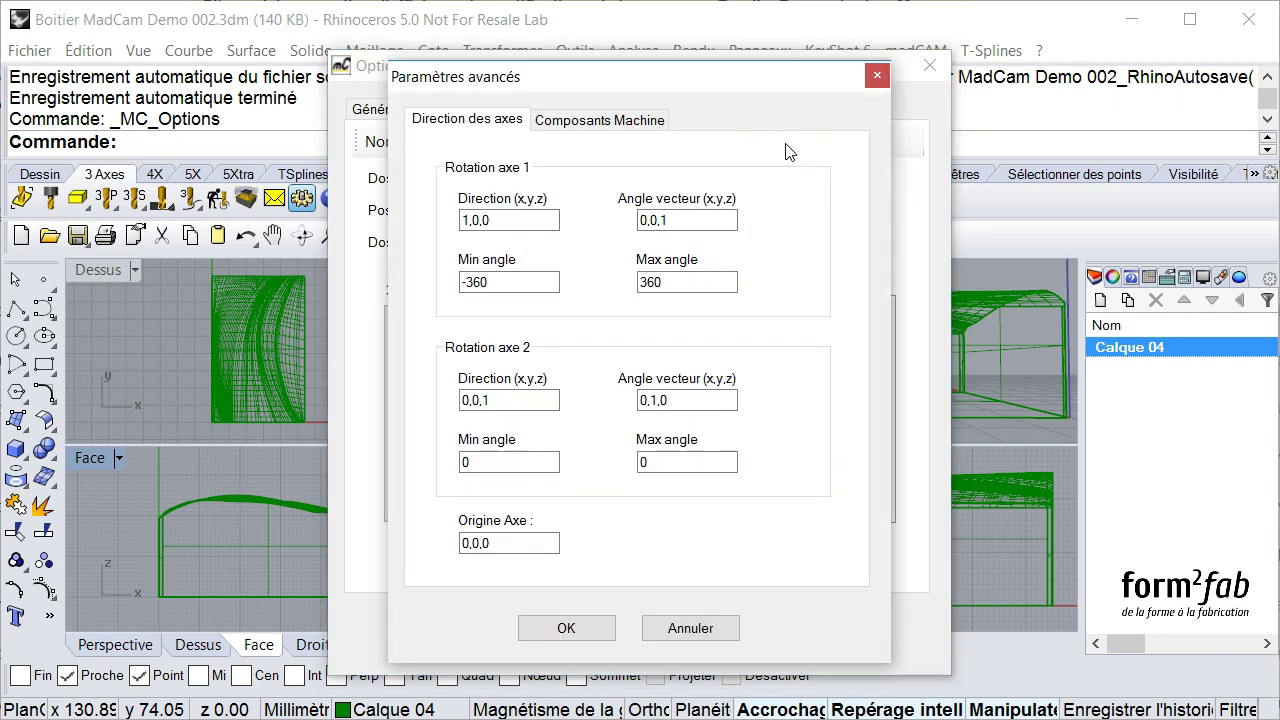
click(782, 161)
click(627, 125)
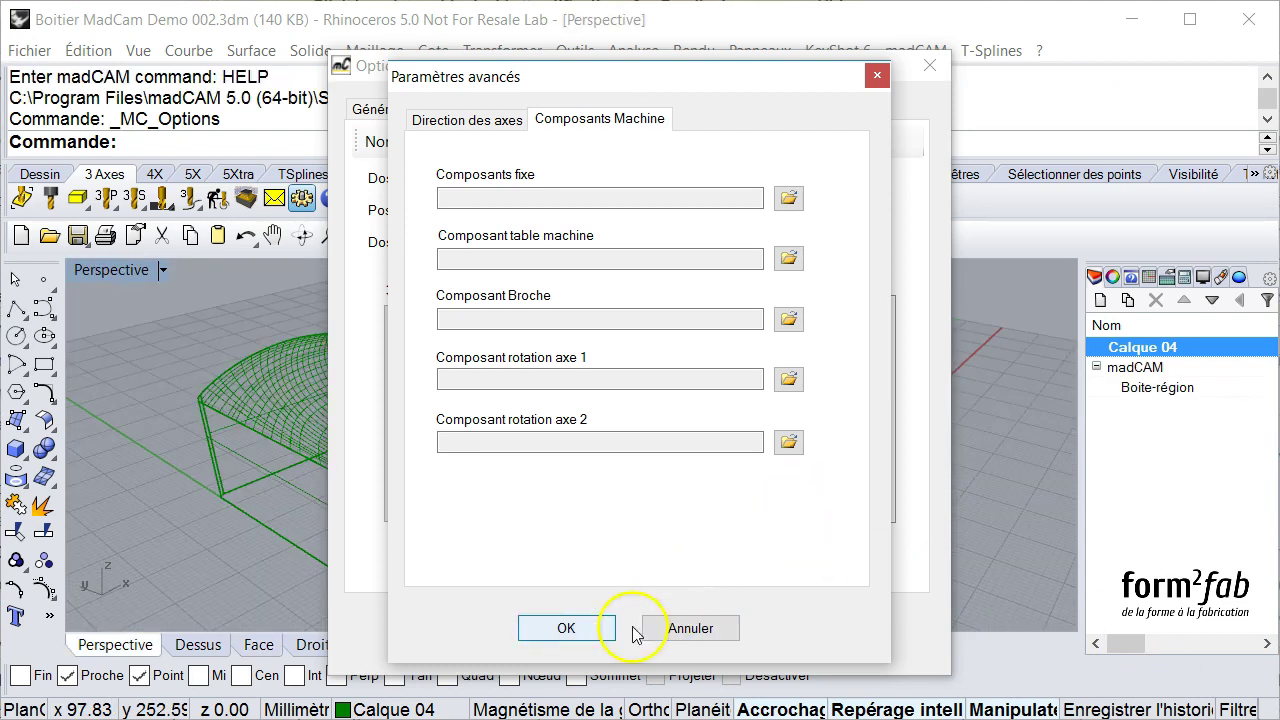
click(566, 628)
- Set the drilling start level to "A partir du modèle 3D" in the 2D options, view the licence status and apply the options
click(503, 109)
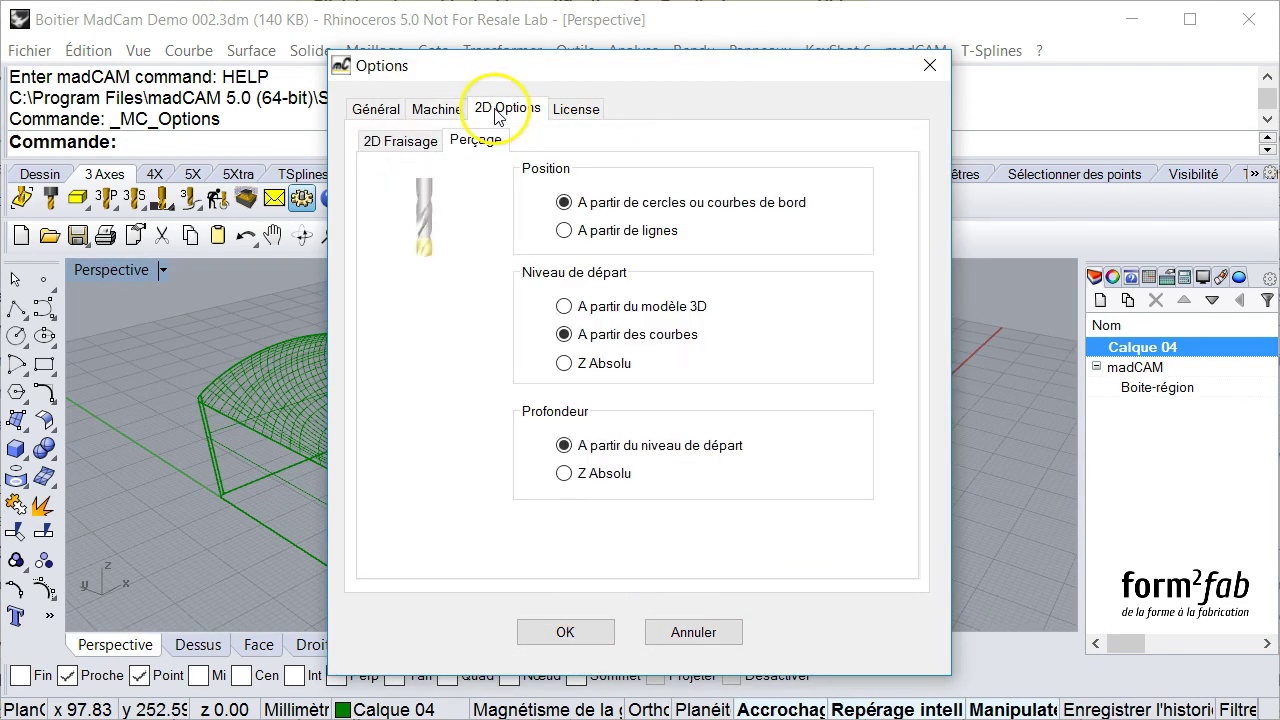
click(405, 141)
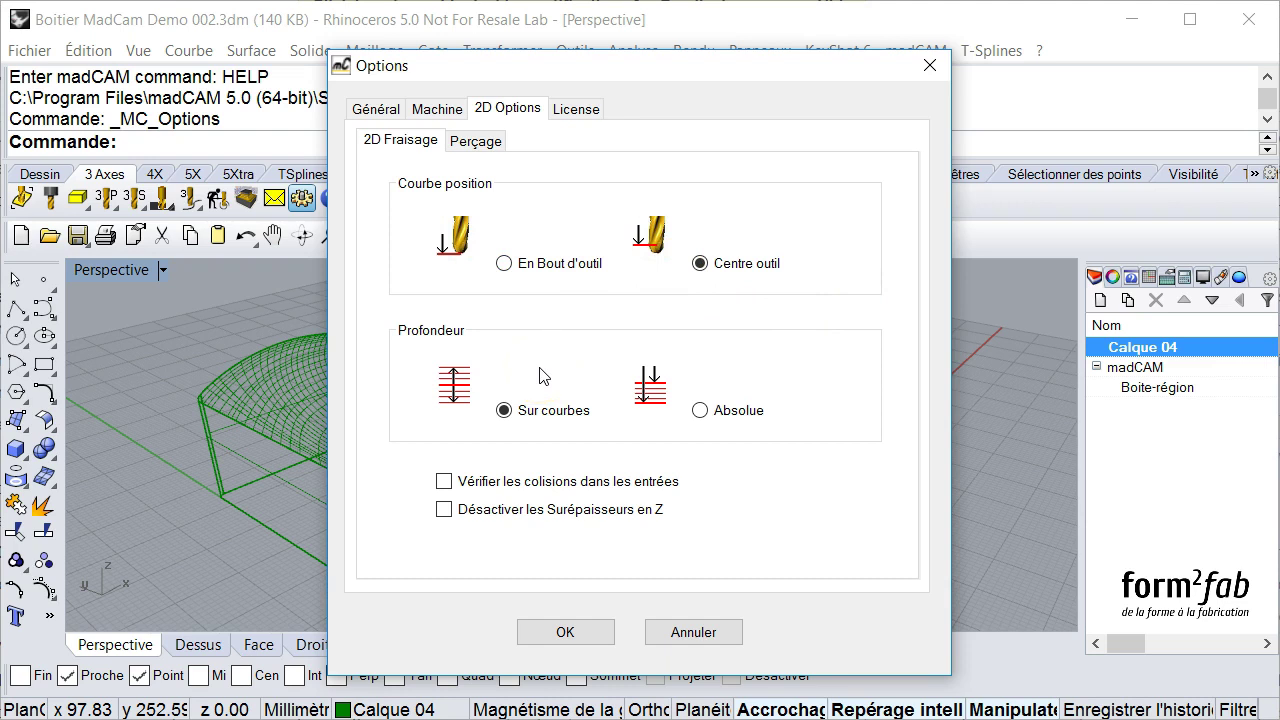
click(472, 142)
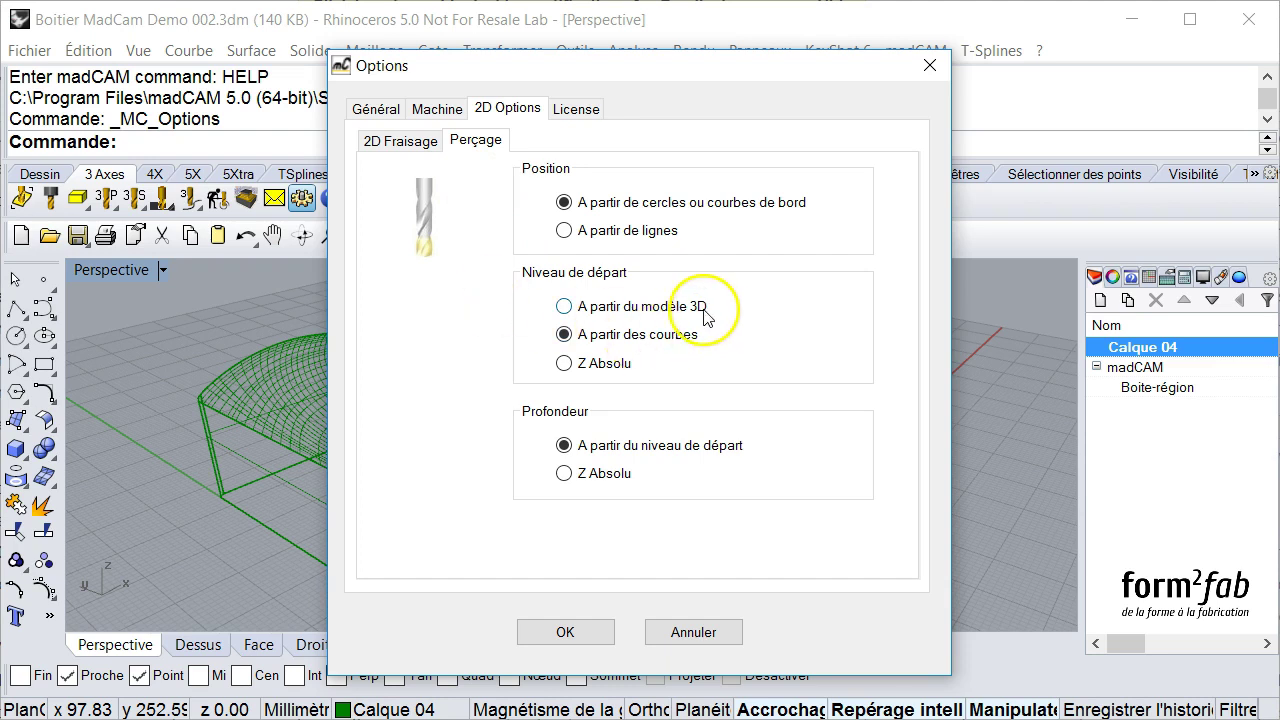
click(629, 308)
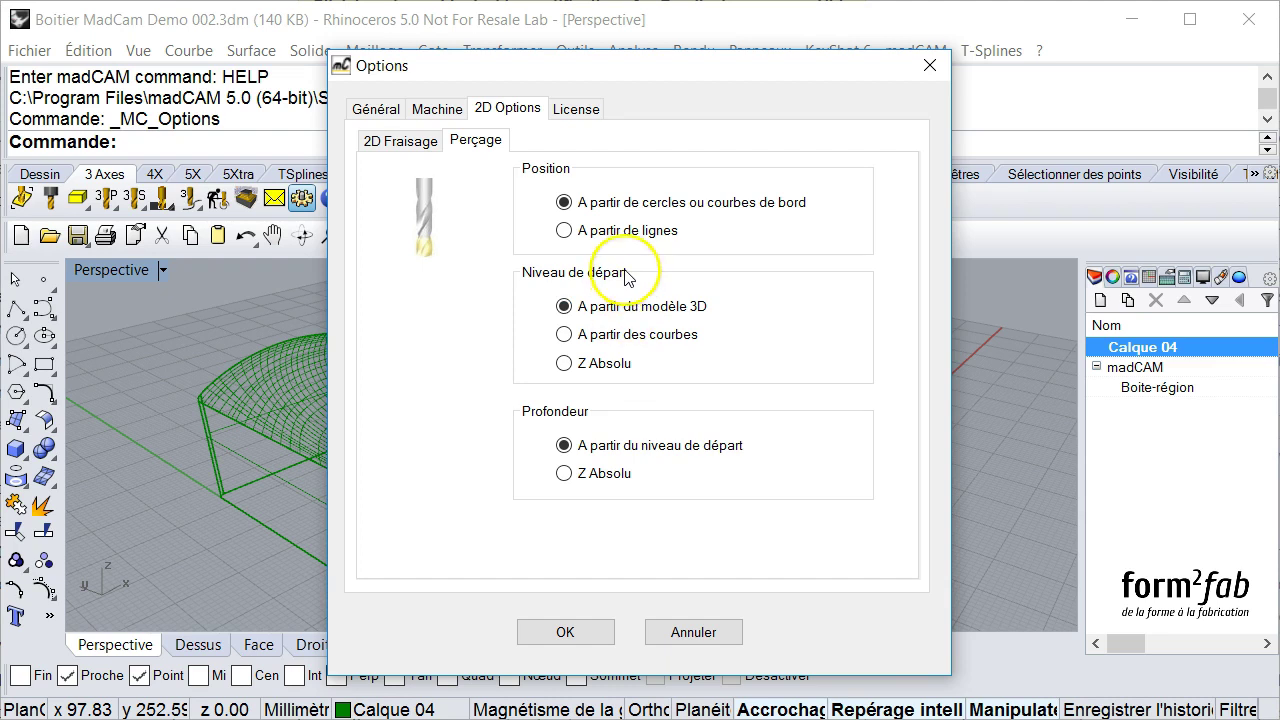
click(580, 112)
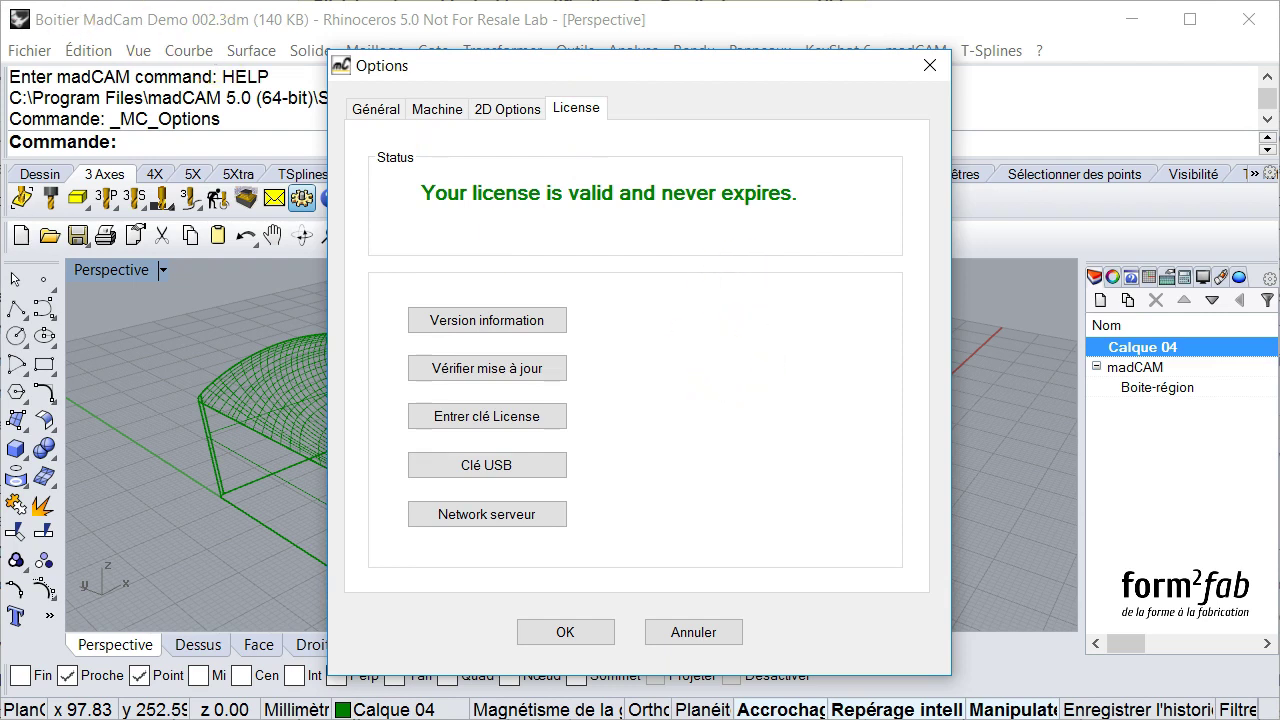
scroll(280, 105, up, 1)
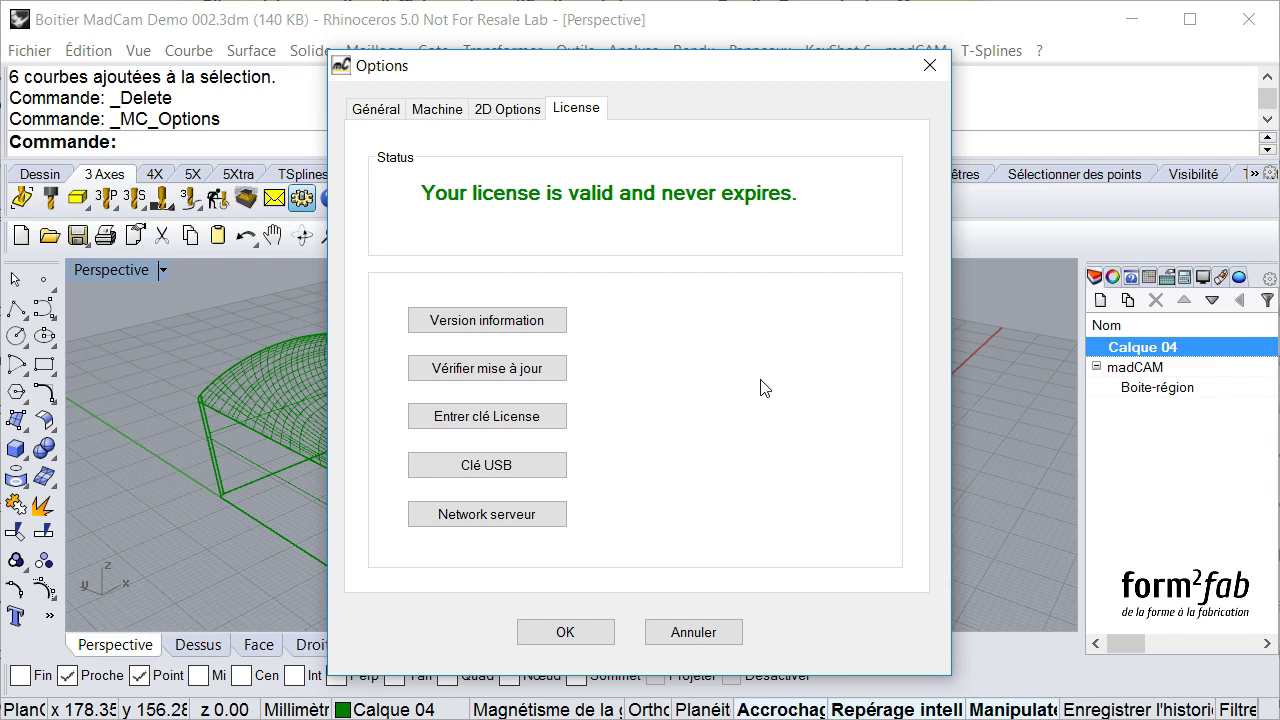
click(575, 640)
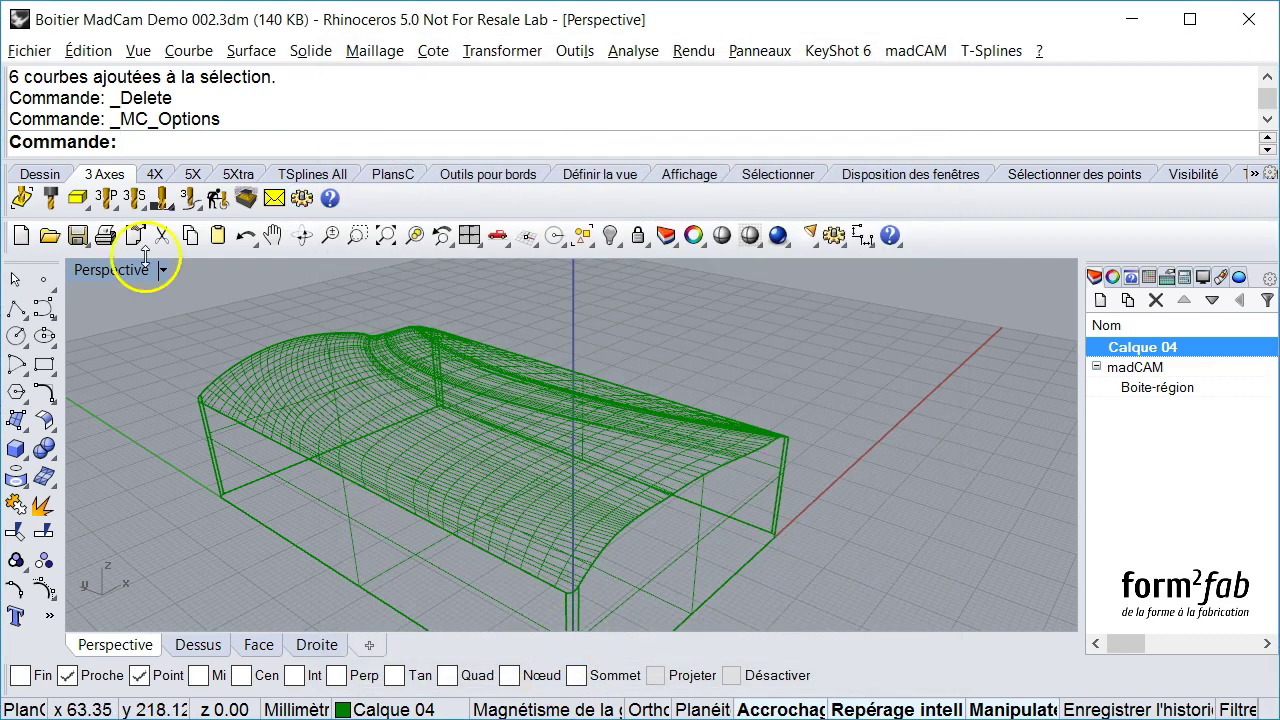
click(21, 198)
click(339, 400)
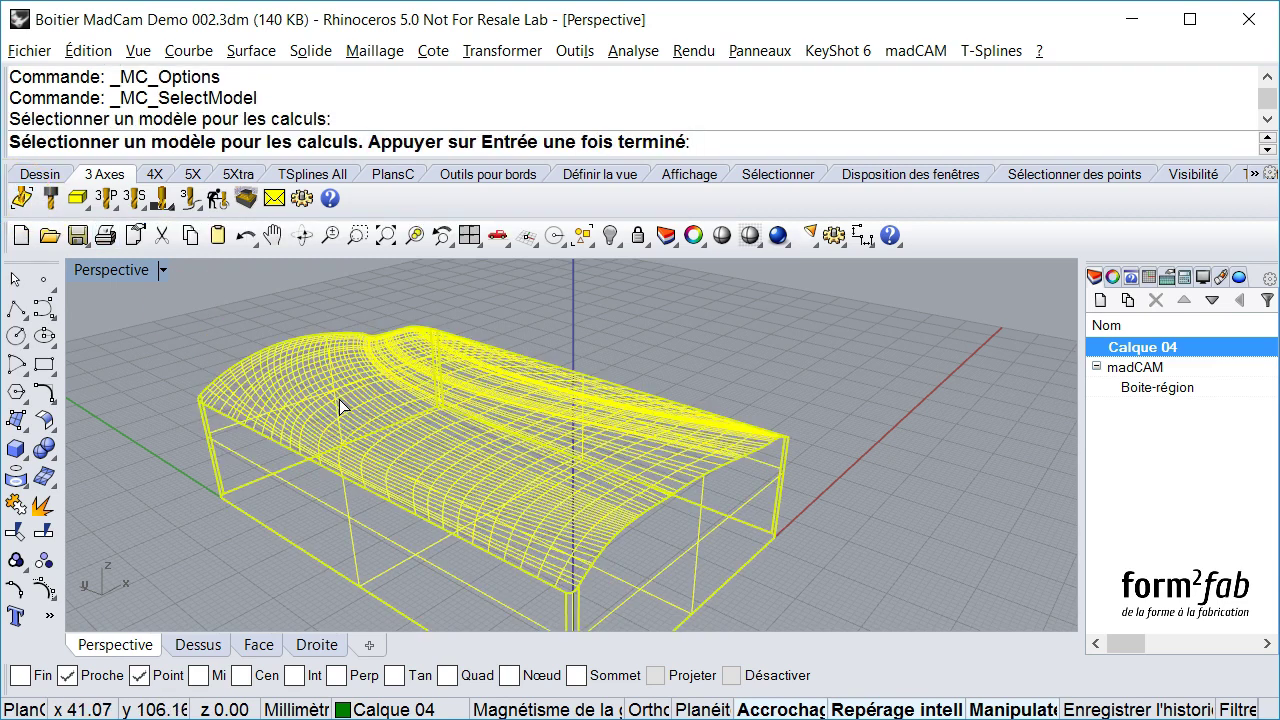
key(Return)
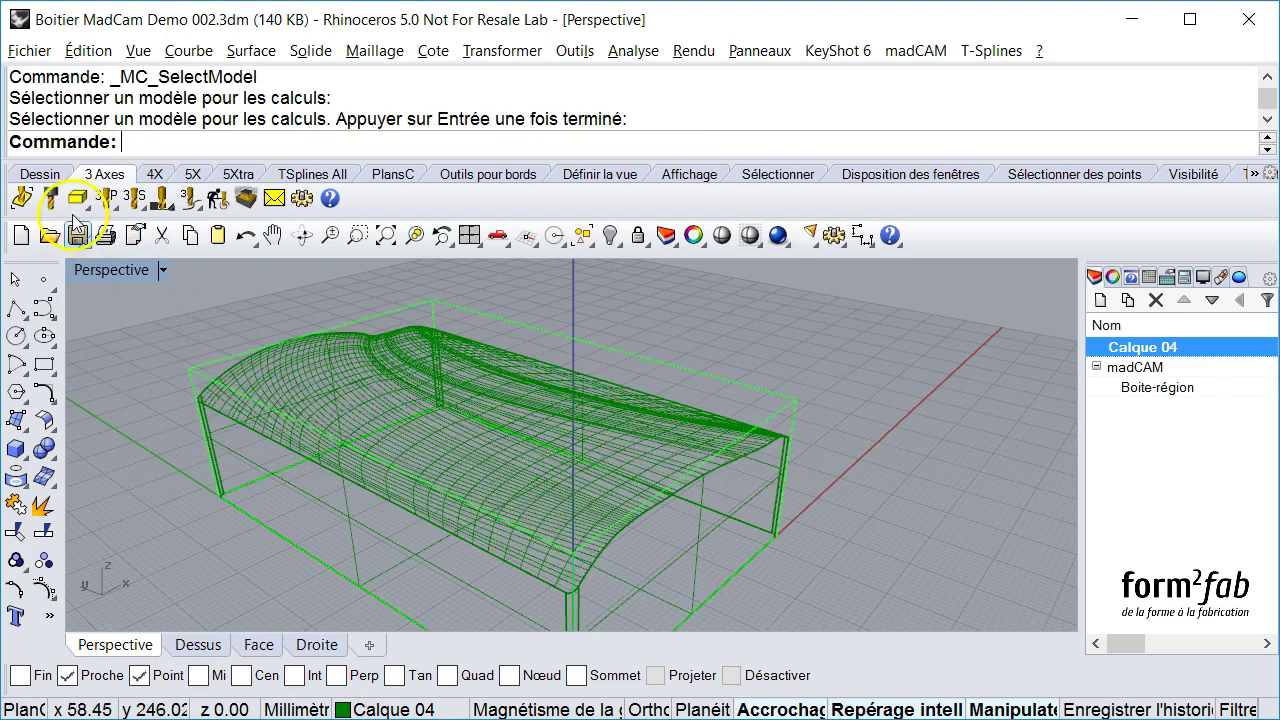
click(48, 198)
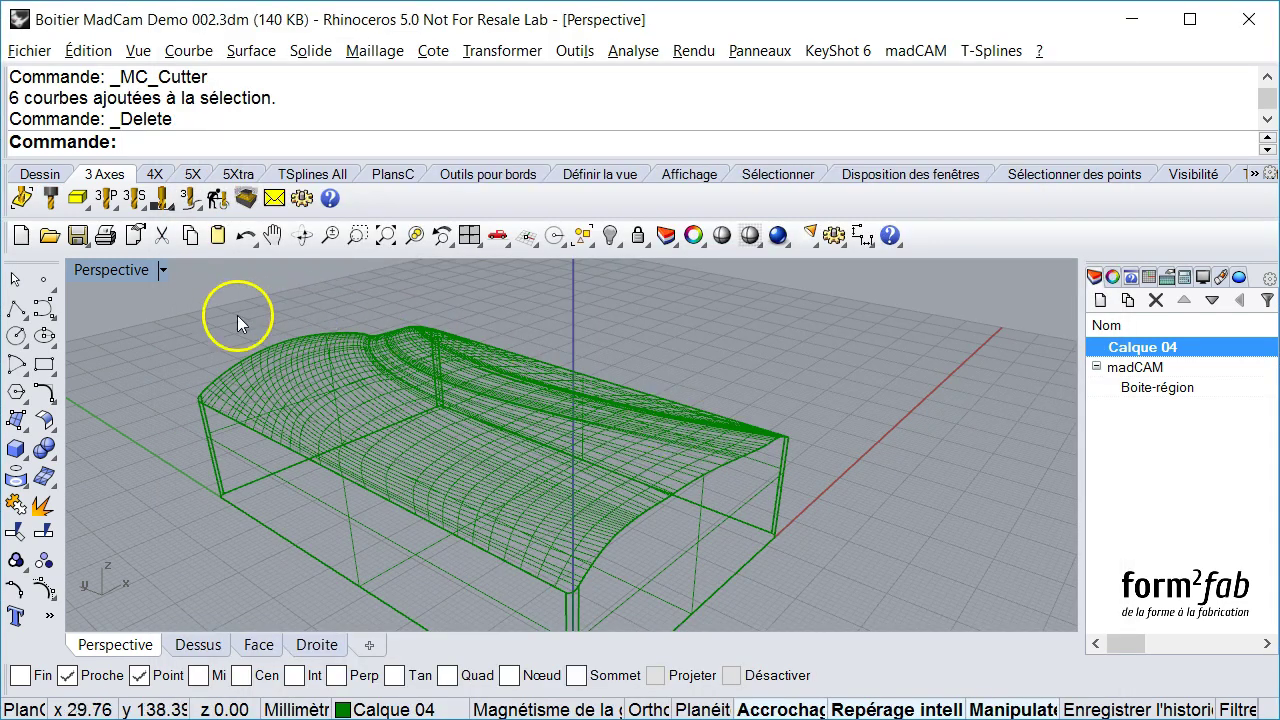
- Select the enclosure solid as the model for the toolpath calculations
click(34, 198)
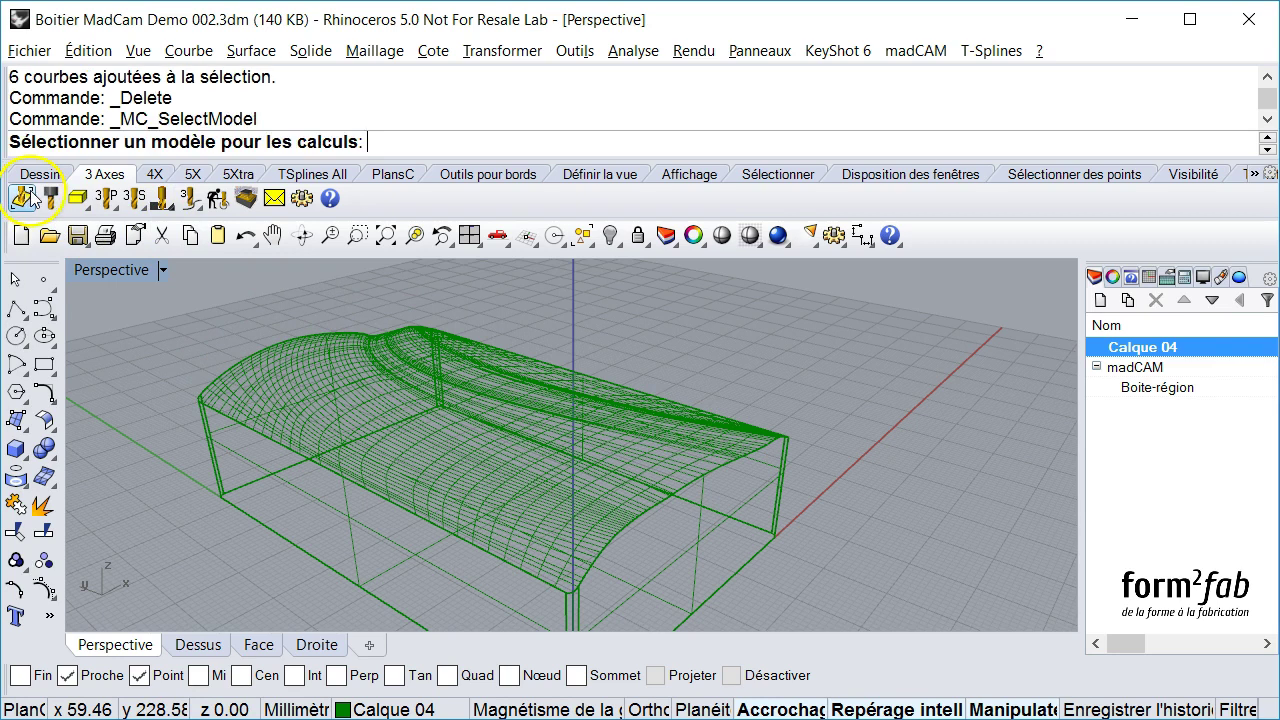
click(423, 441)
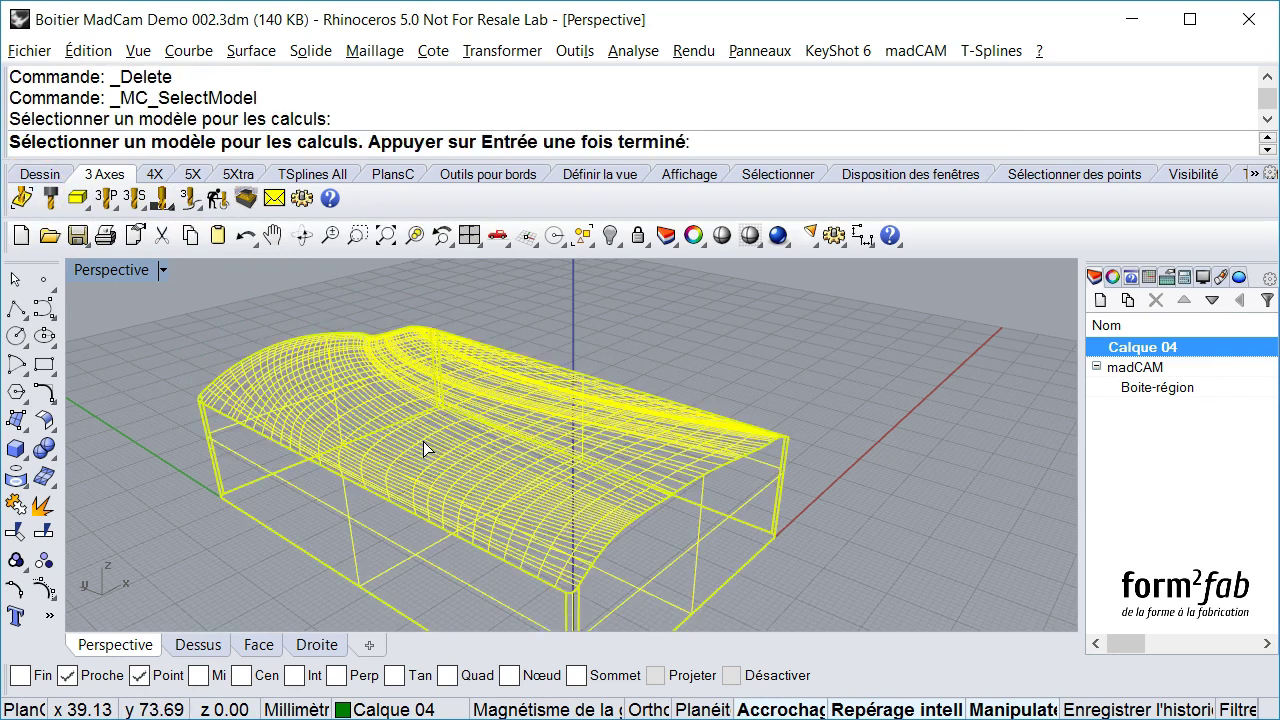
key(Return)
- Load the BALL_END_3 cutter from the Cutters_mm library, reviewing its tolerance, path colours, stock allowance, corrector number and link distance
click(50, 198)
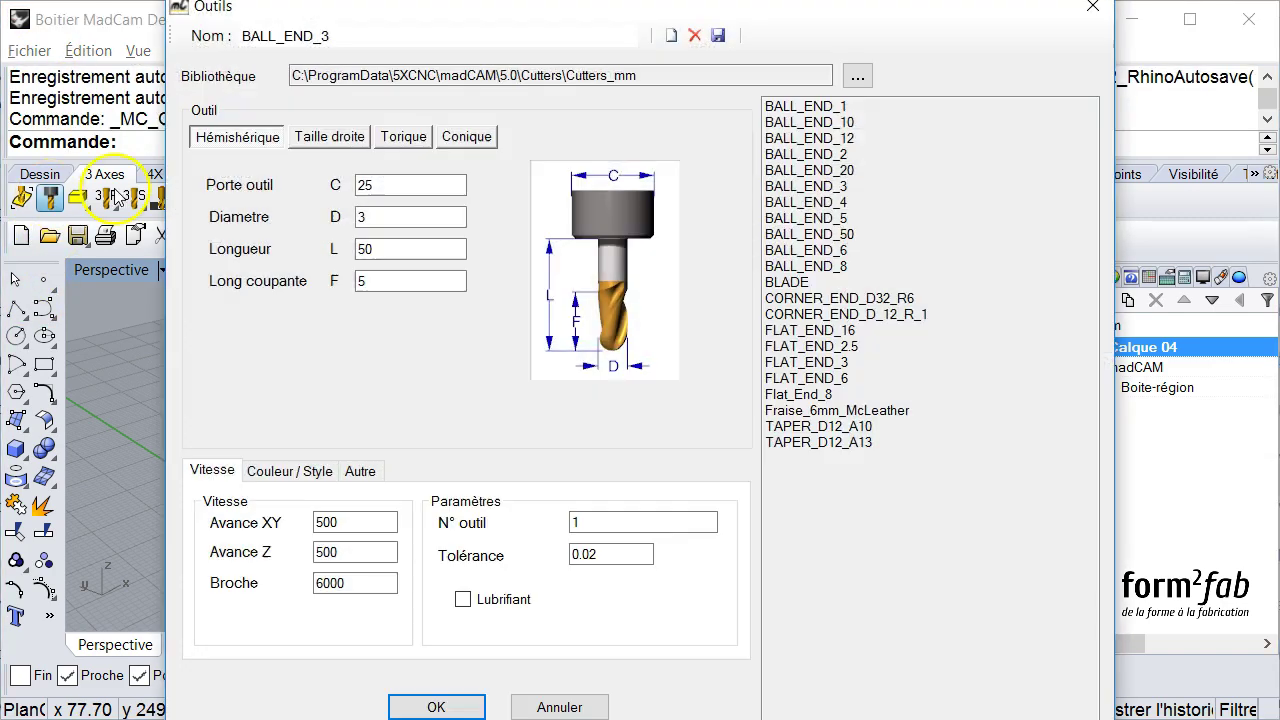
click(822, 186)
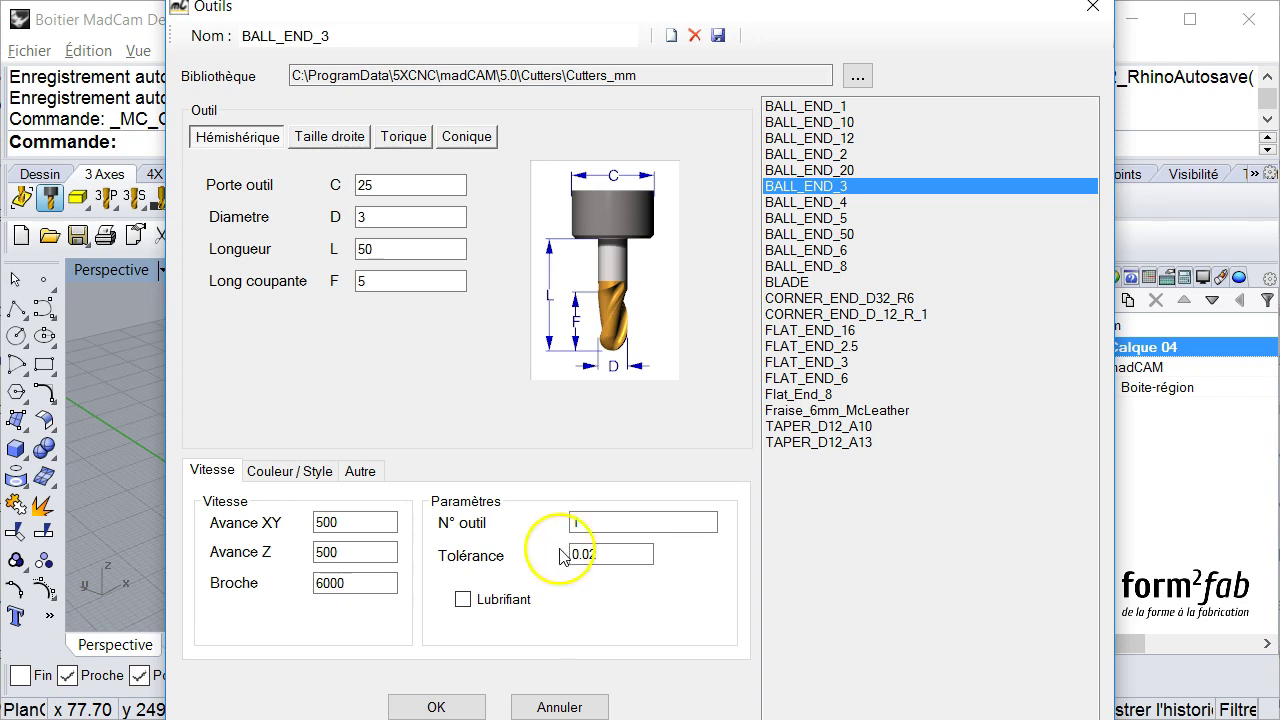
click(619, 551)
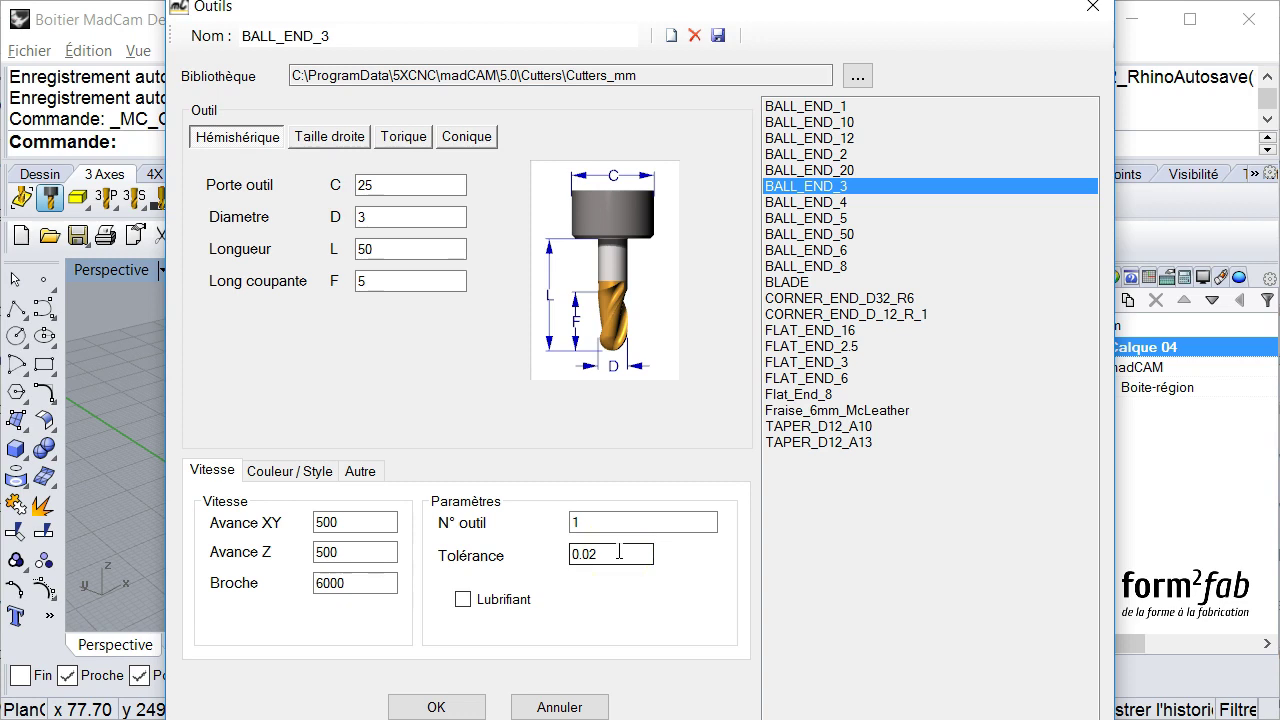
click(562, 555)
click(287, 470)
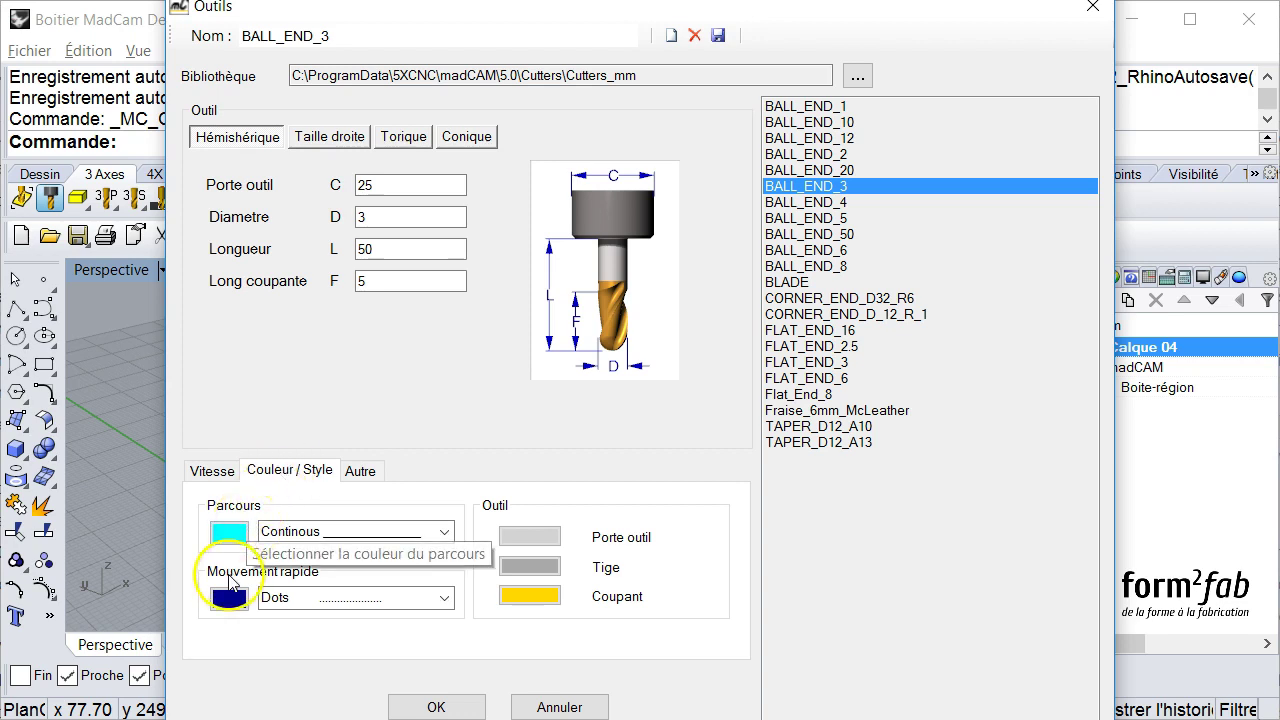
click(381, 474)
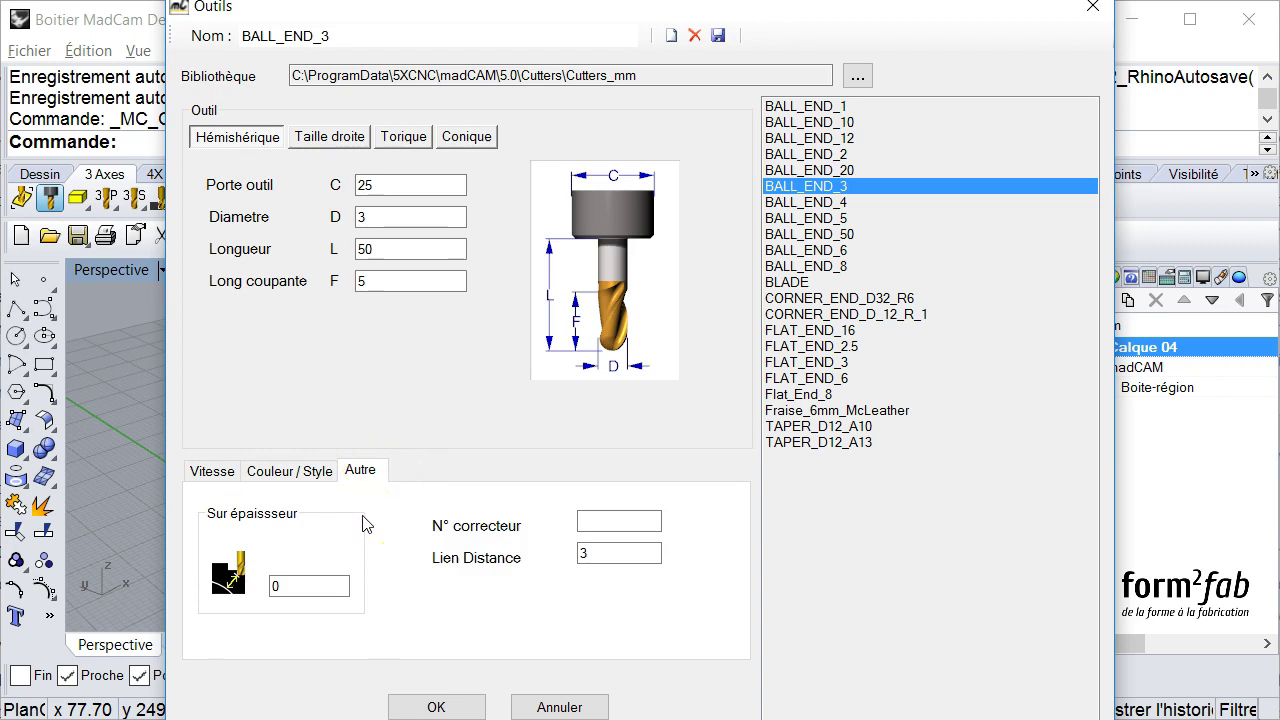
click(278, 587)
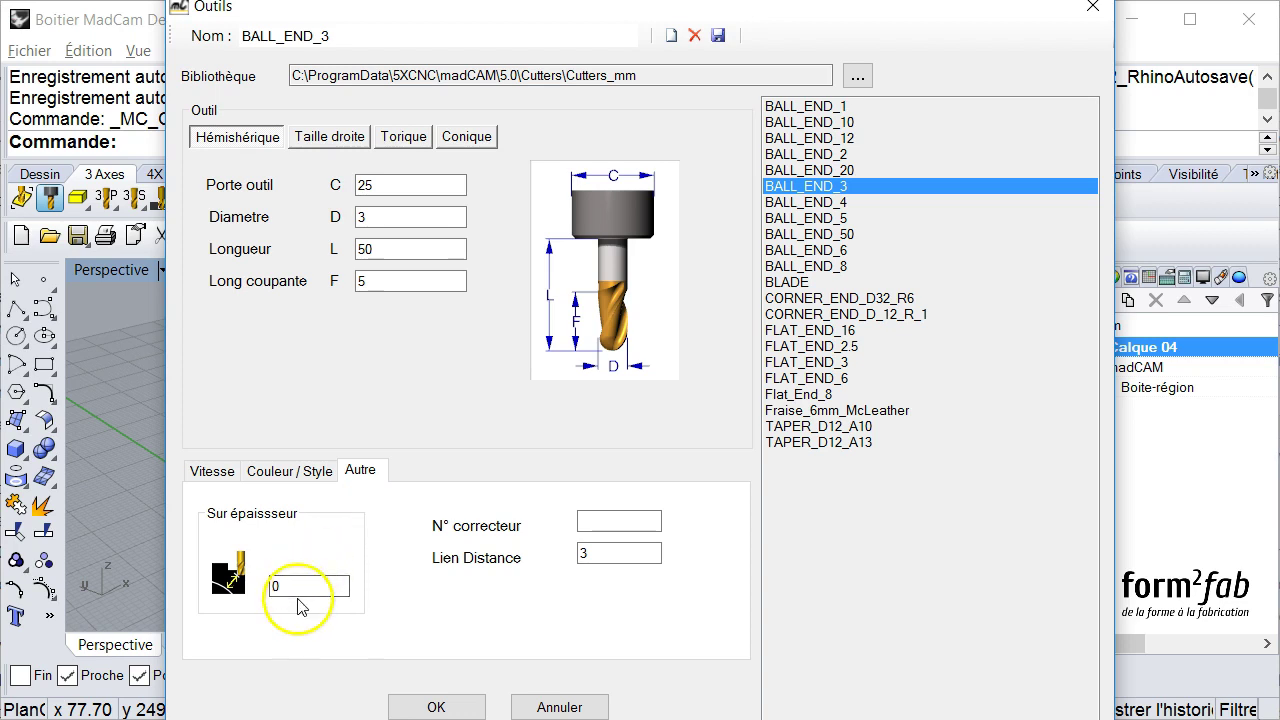
click(606, 524)
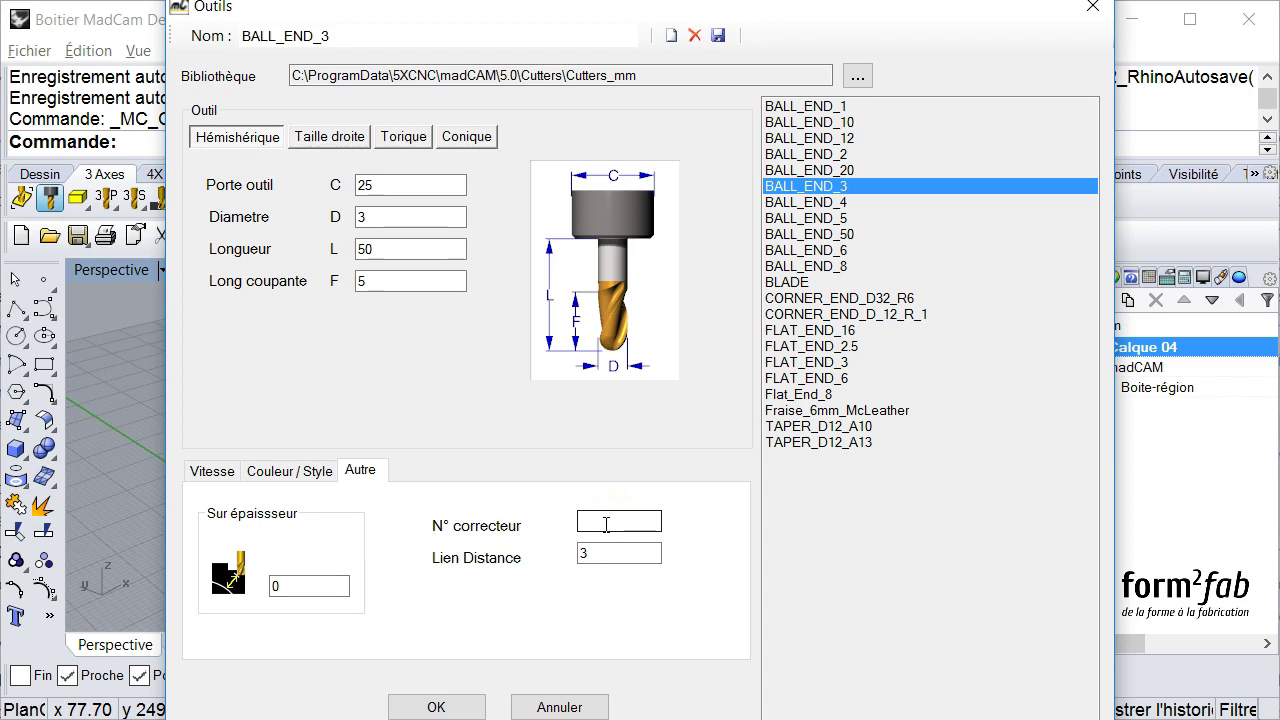
click(627, 549)
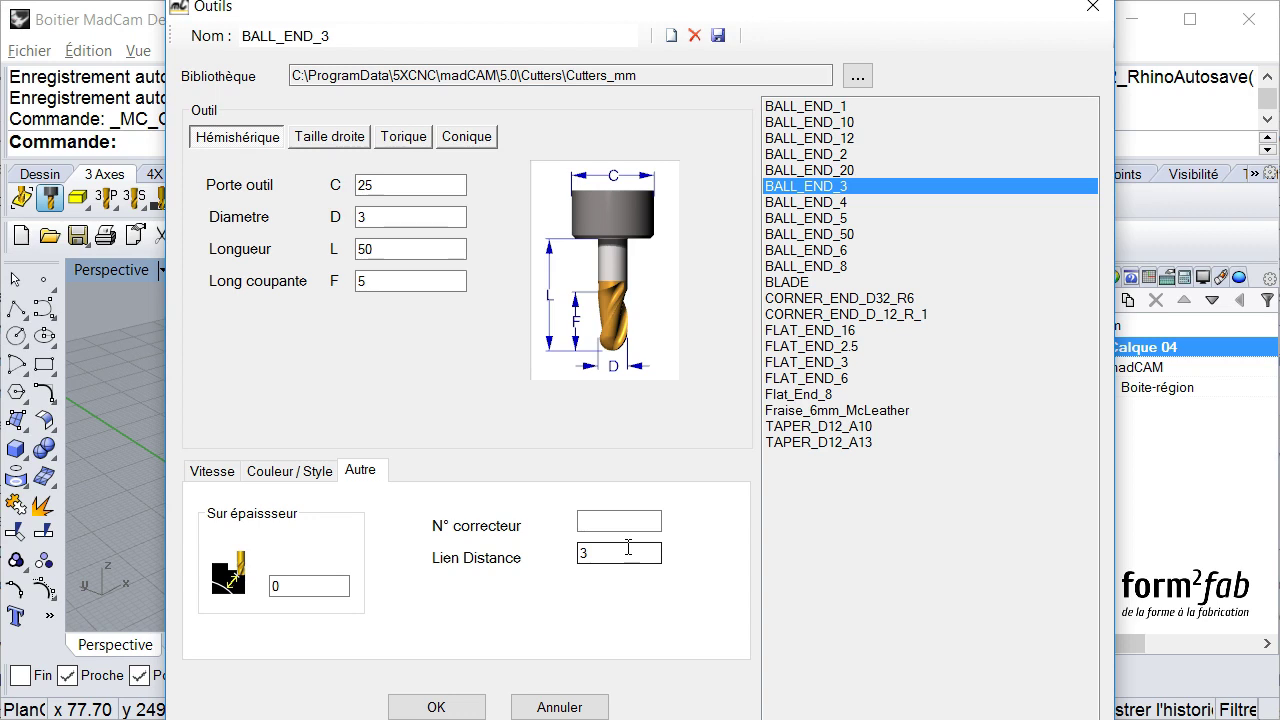
click(470, 703)
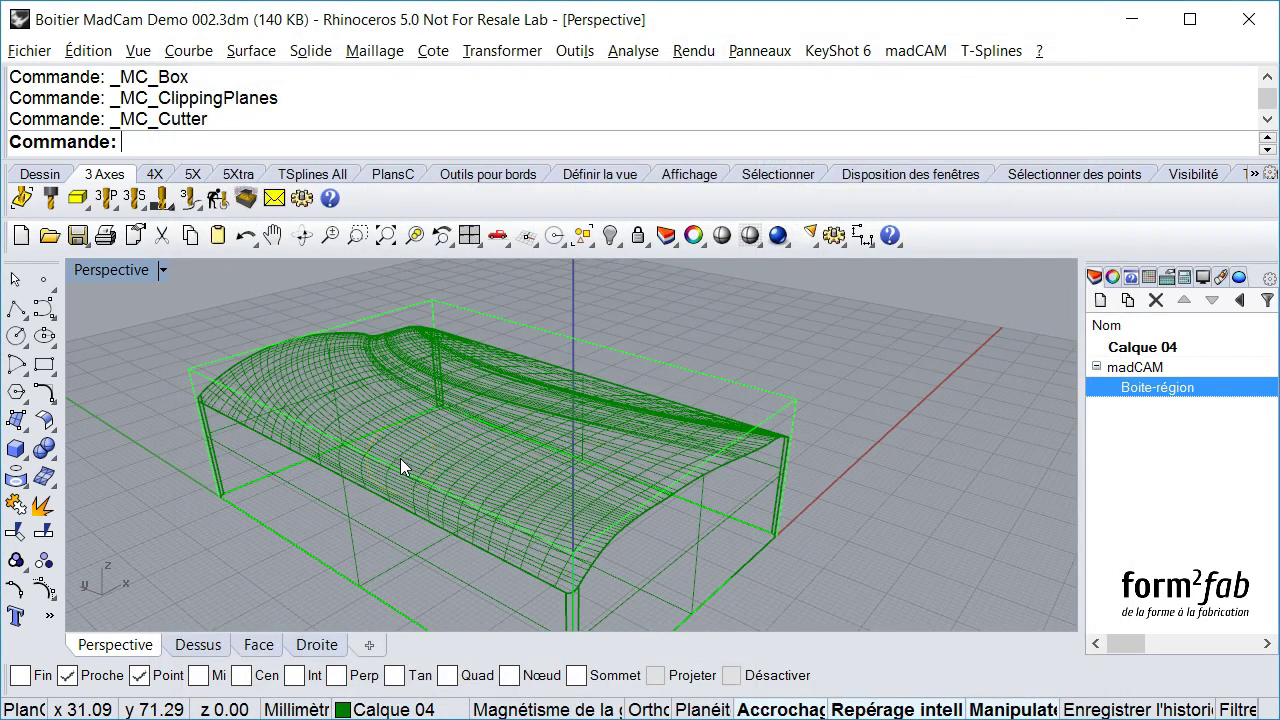
- Create a box stock region from X 0, Y 0 to X 54, Y 85, with Z from 0 to 25
click(78, 199)
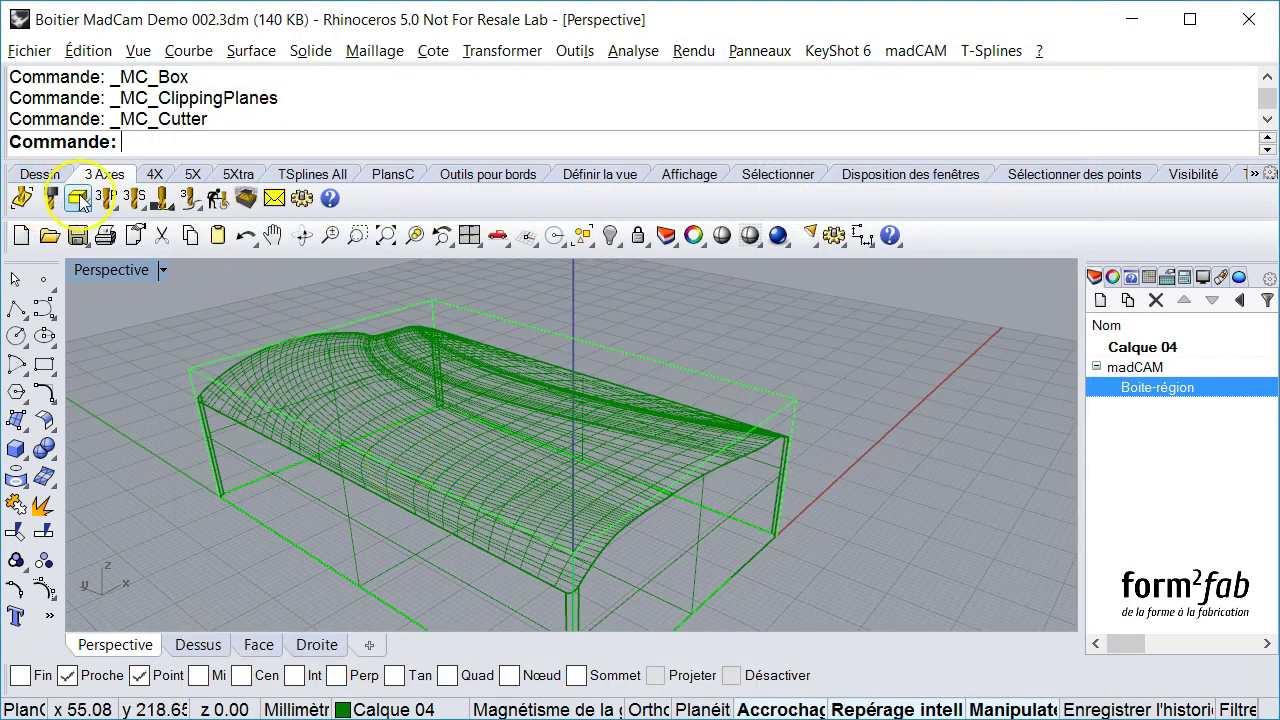
click(108, 232)
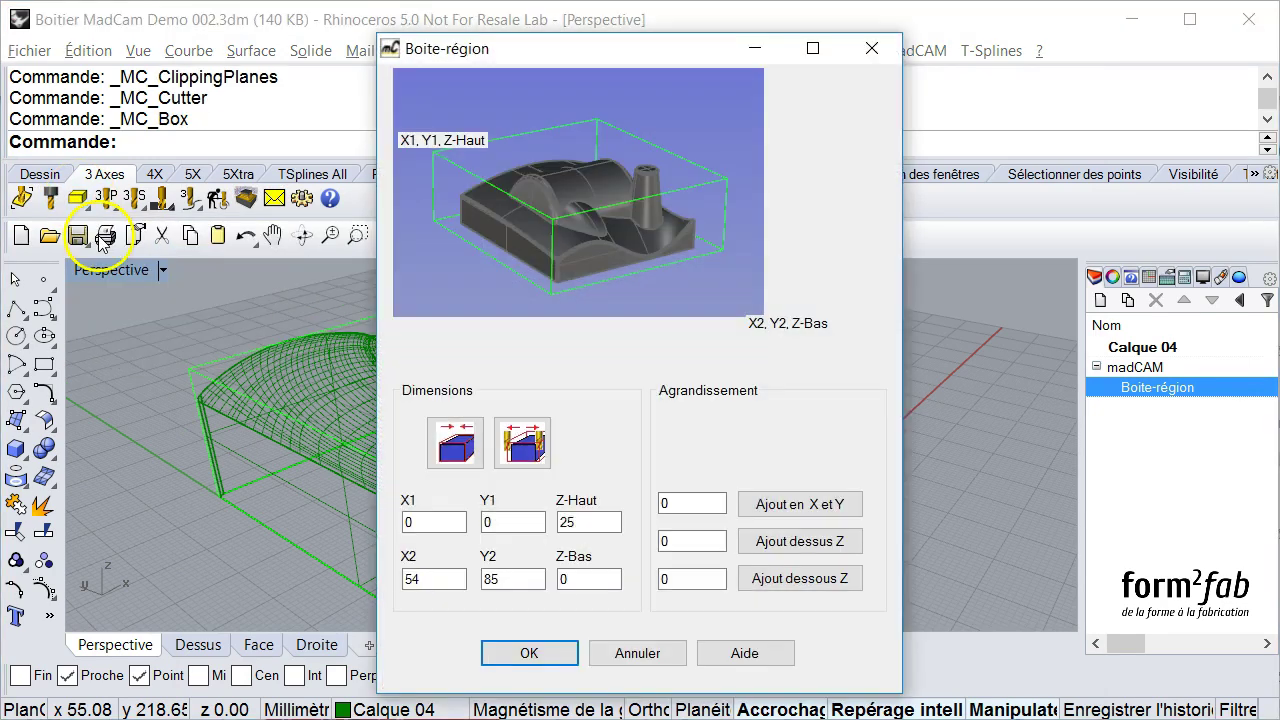
click(529, 653)
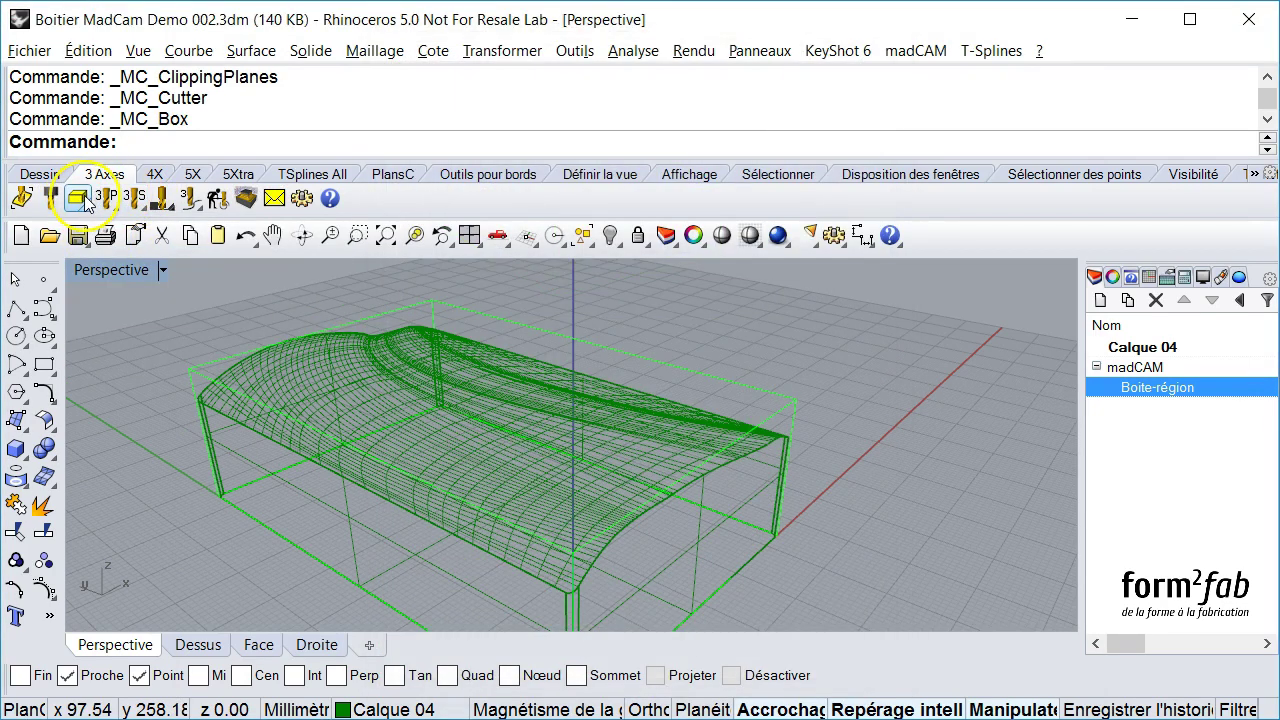
- Review the stock and region commands, including stock geometry, point selection and closed region curves
click(80, 199)
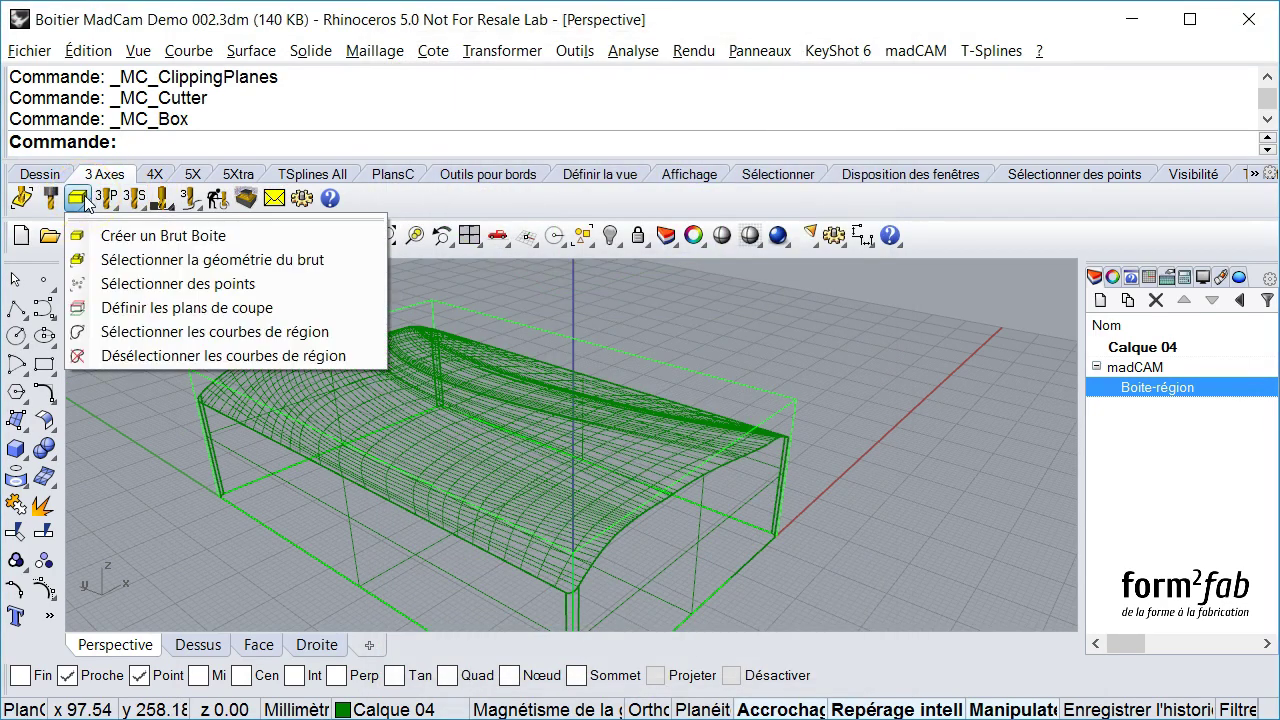
click(130, 262)
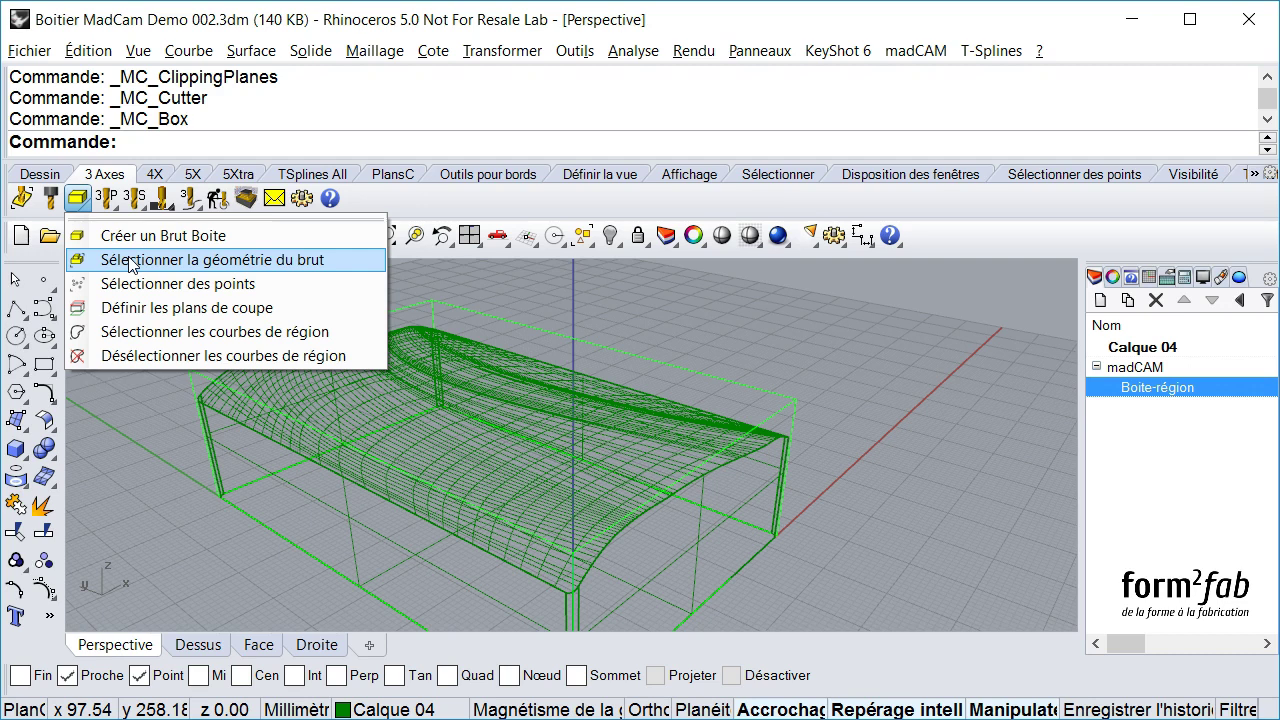
click(145, 286)
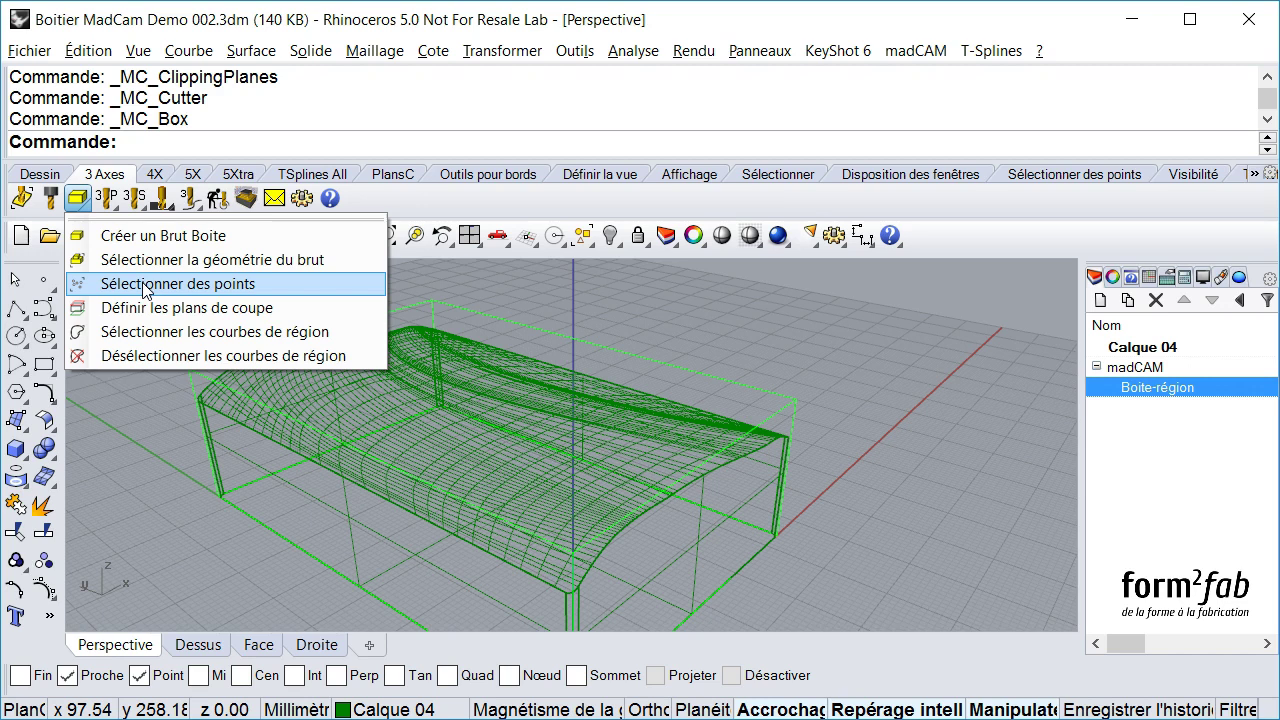
click(148, 337)
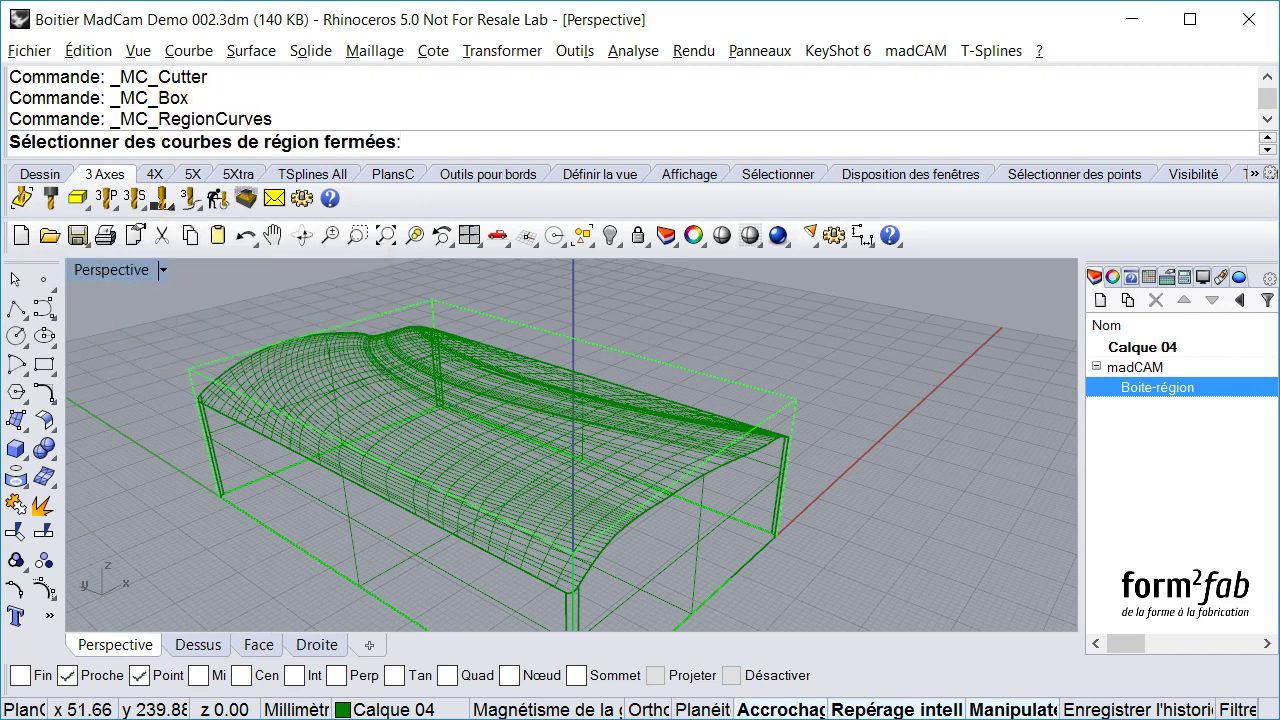
- Examine the 2.5D toolpath commands for profiling, pocketing, facing and drilling as a floating palette, then close it
click(114, 208)
click(112, 208)
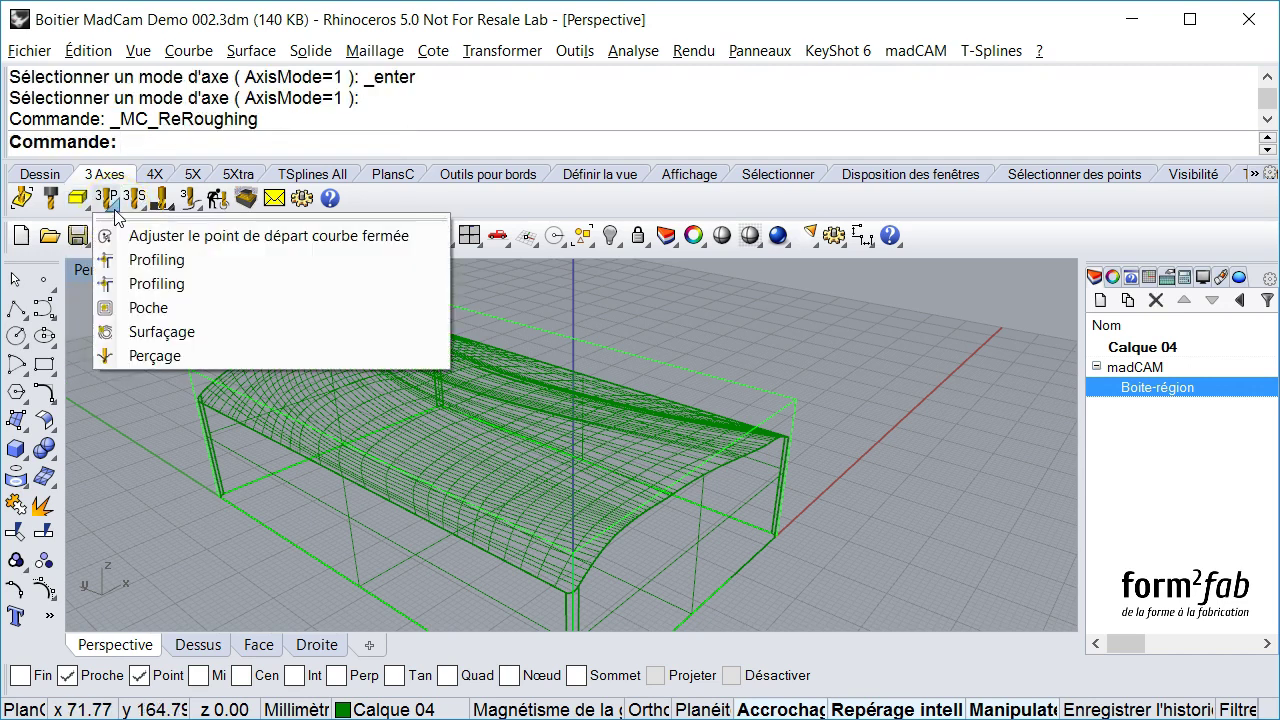
drag(100, 226, 150, 294)
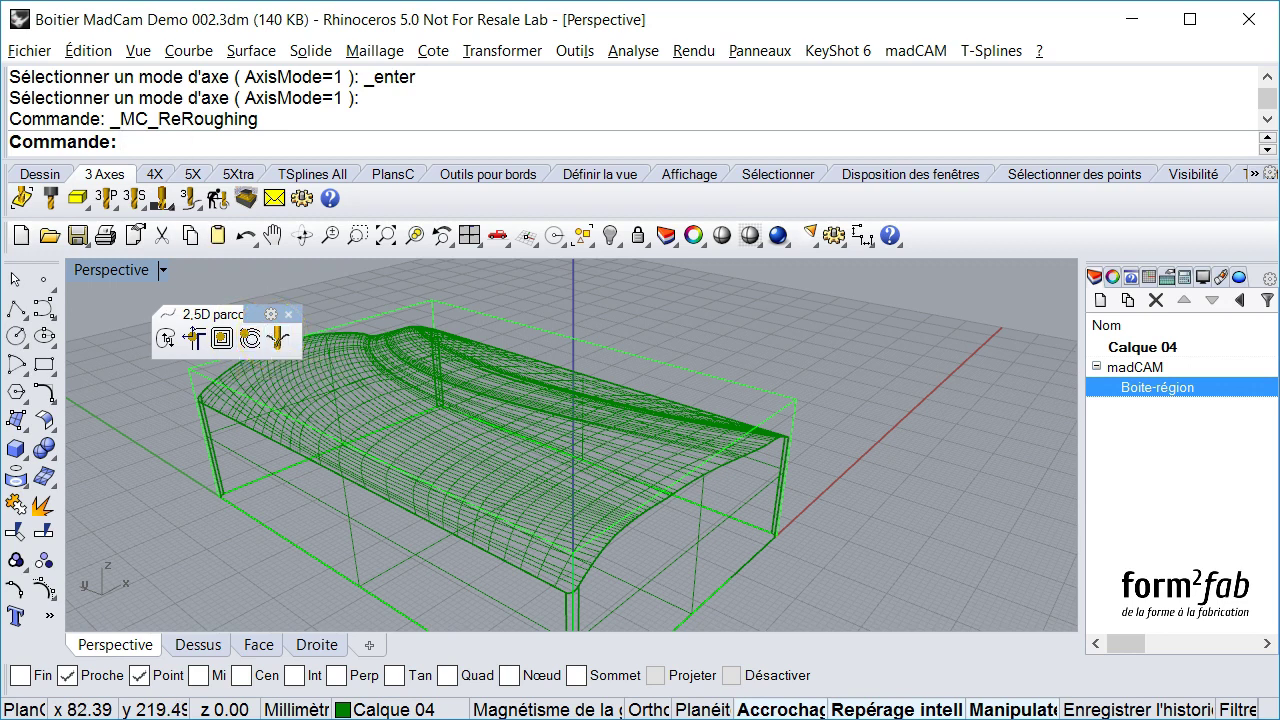
click(243, 300)
- Review the 3-axis surface strategies: roughing, horizontal finishing, parallel finishing and bi-tangency pencil tracing
click(132, 199)
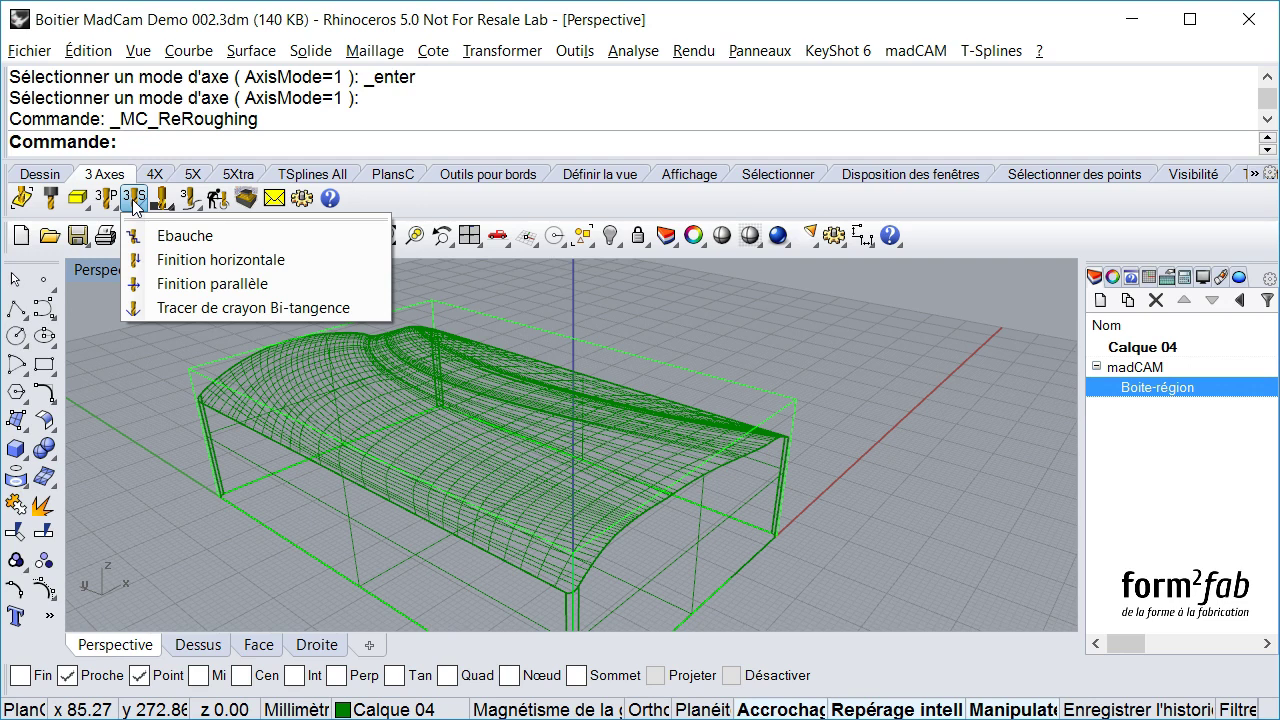
click(178, 264)
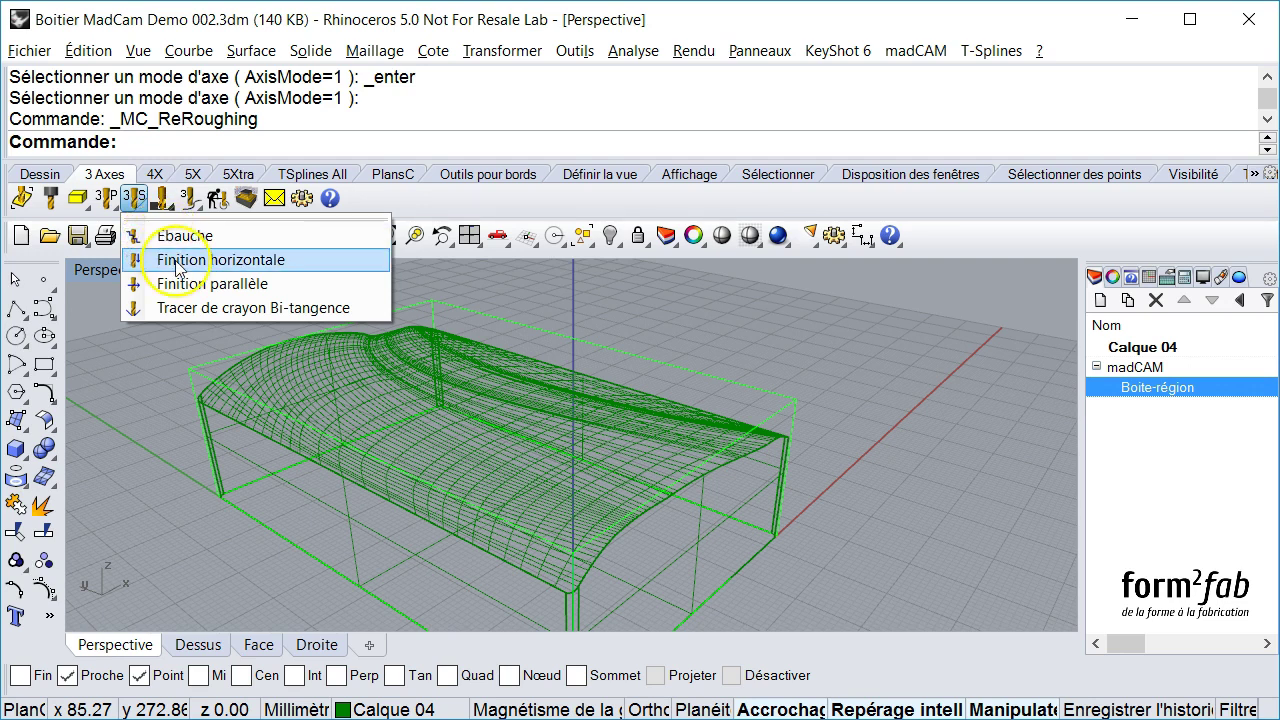
click(182, 283)
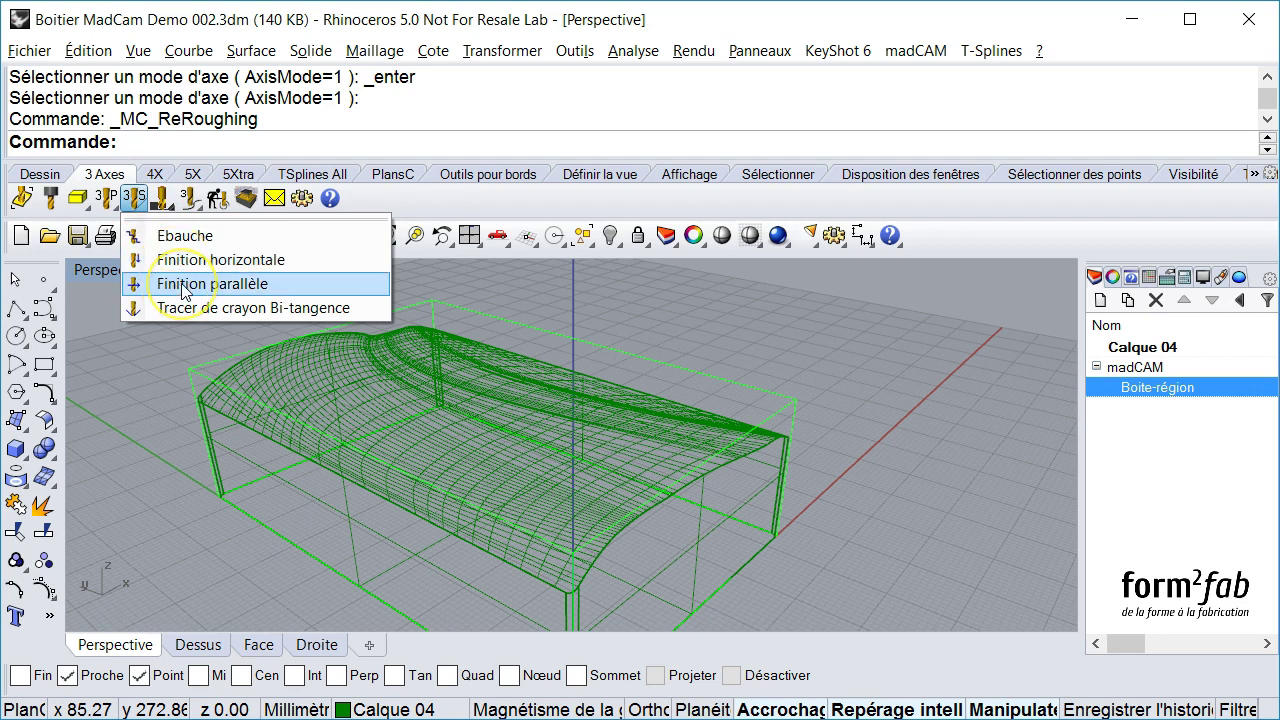
click(185, 296)
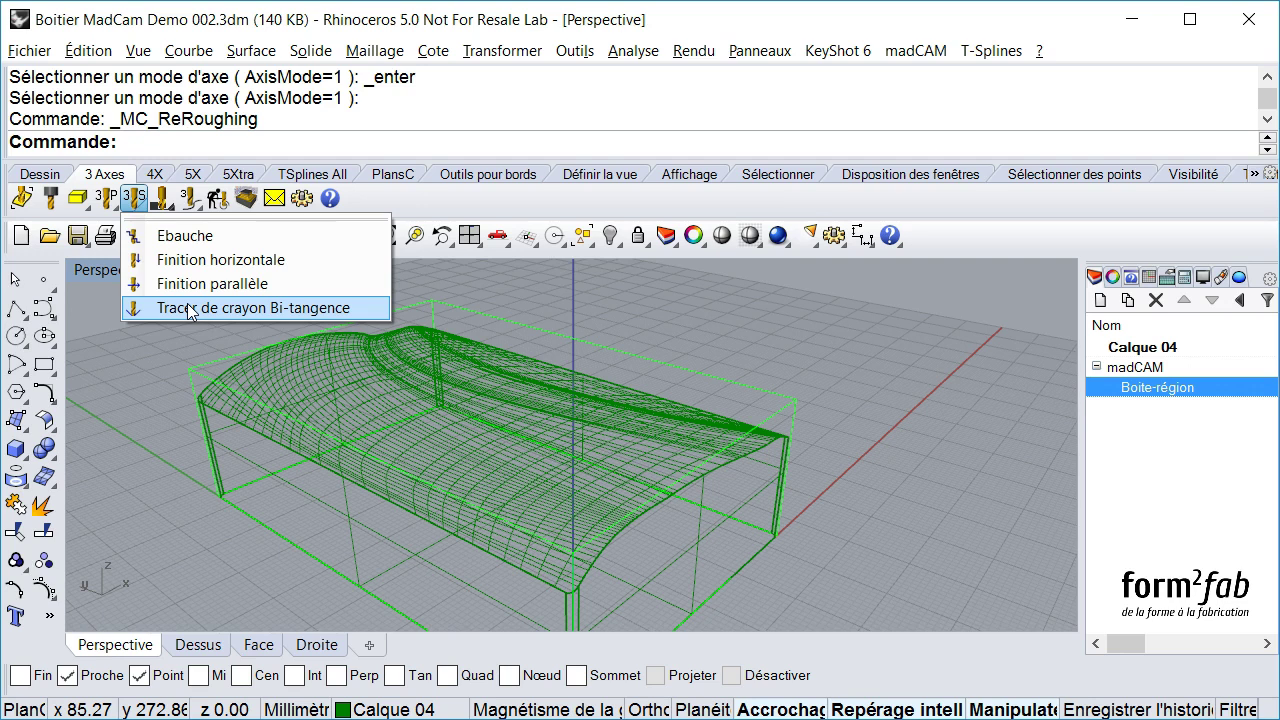
click(350, 356)
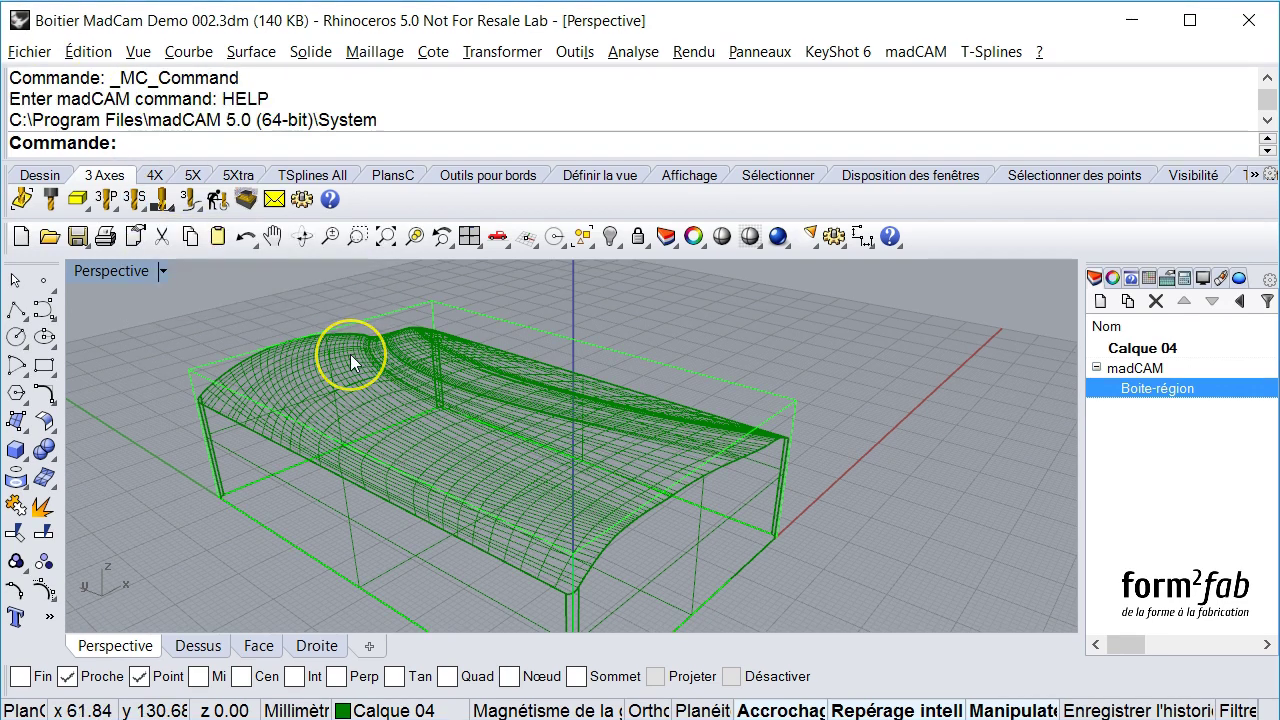
- Examine the remachining commands and the curve milling strategies, from engraving and projected curves to sweeping inside closed curves
click(166, 200)
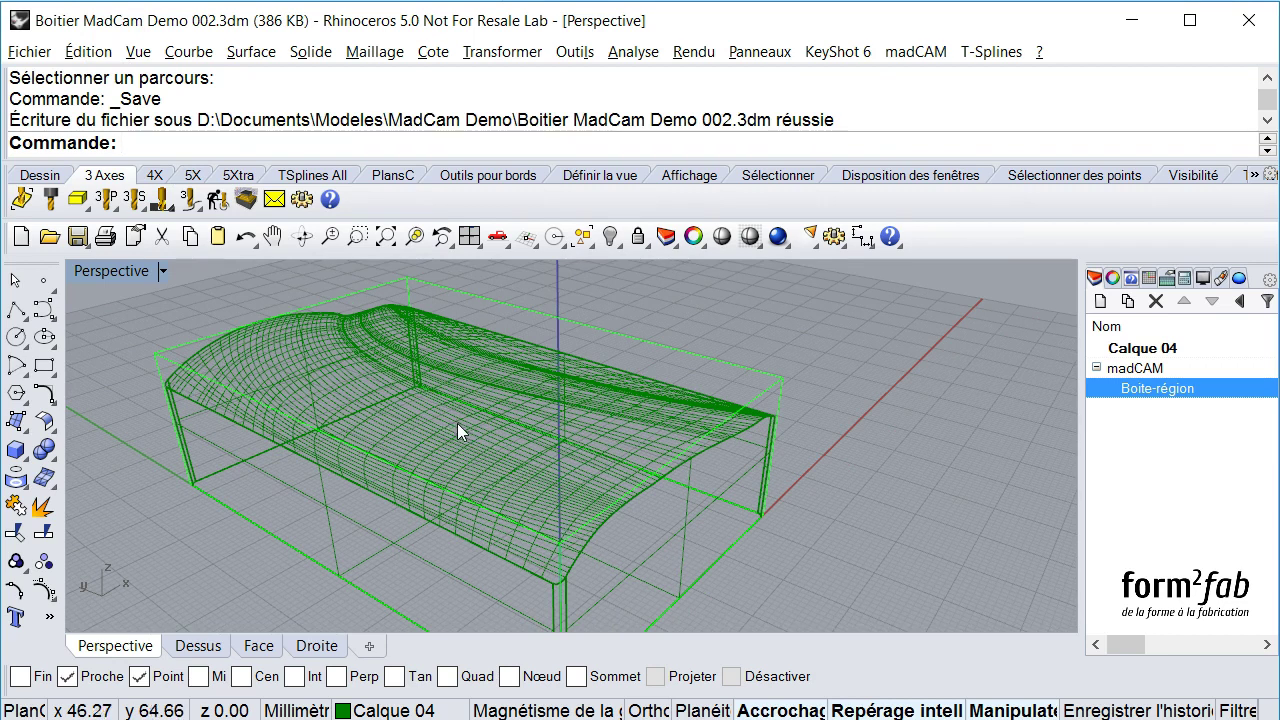
click(195, 199)
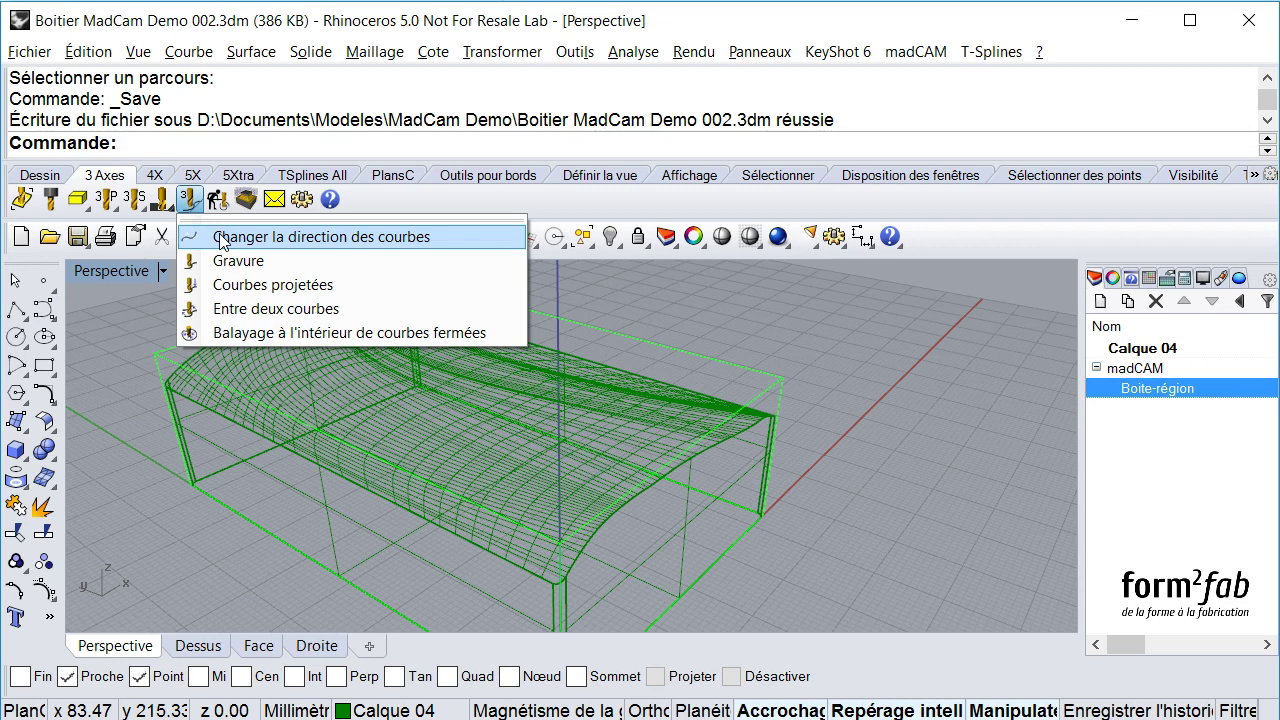
click(310, 264)
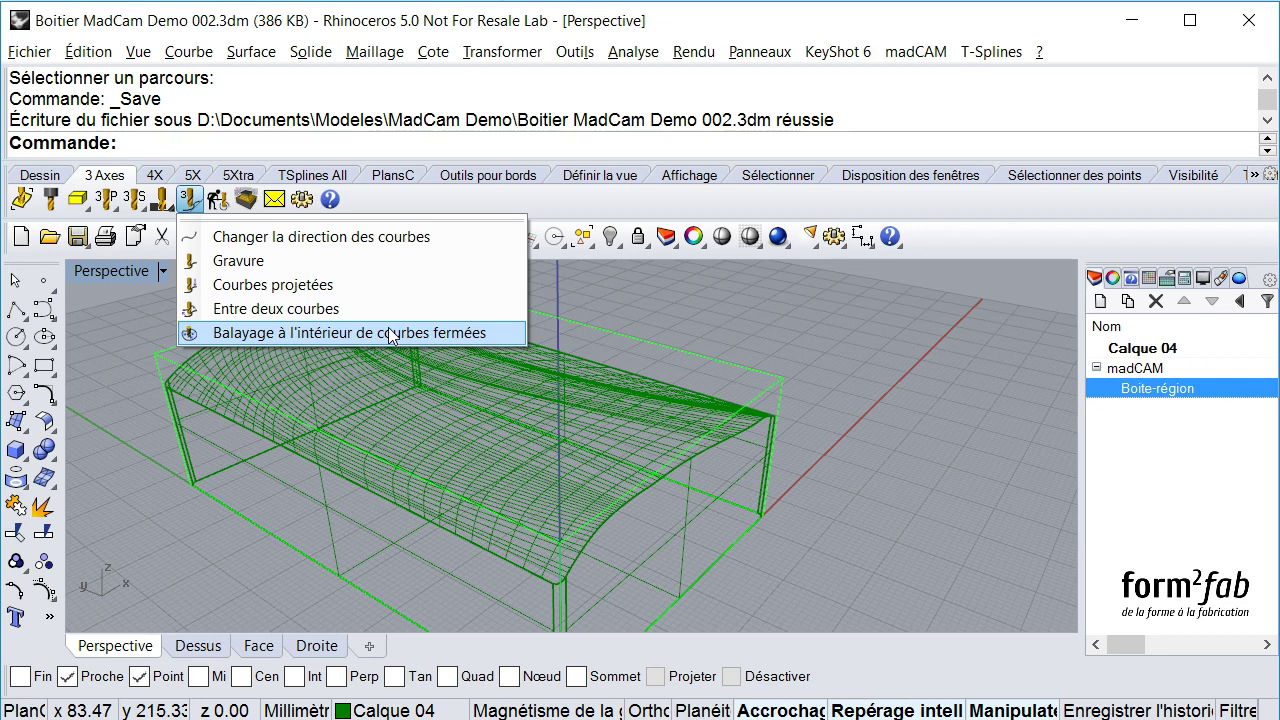
click(390, 334)
click(215, 199)
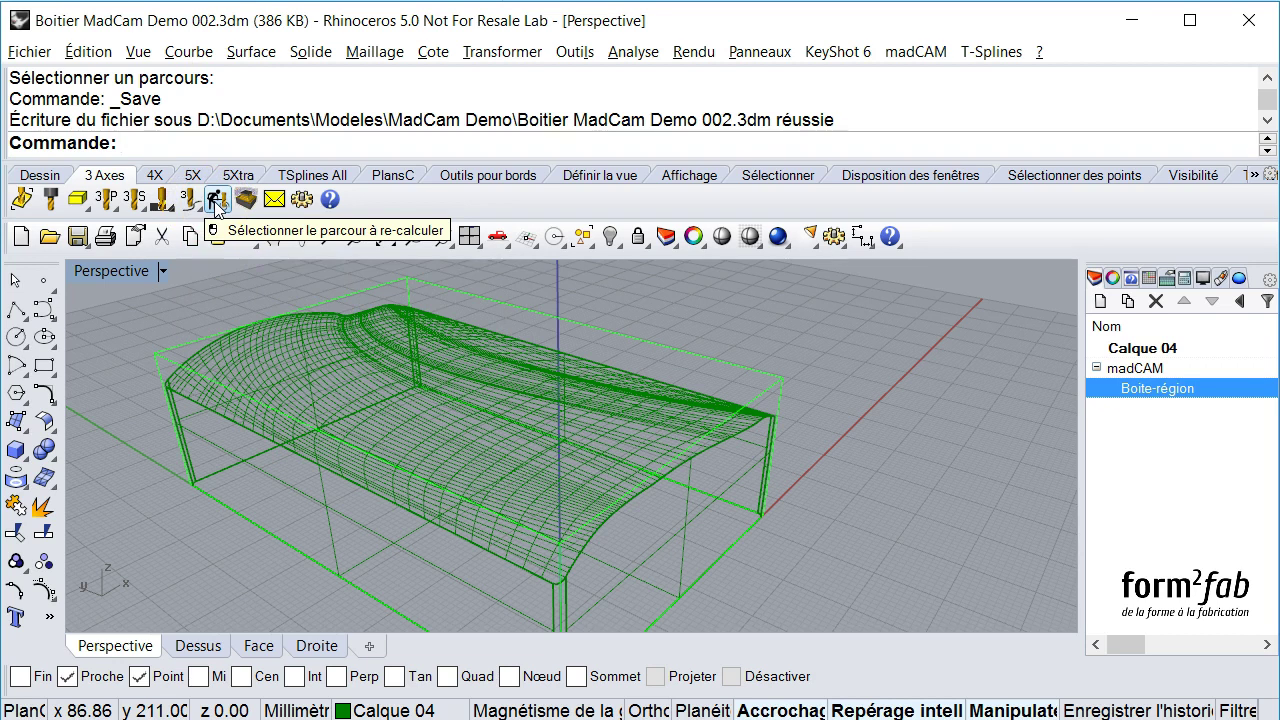
click(216, 201)
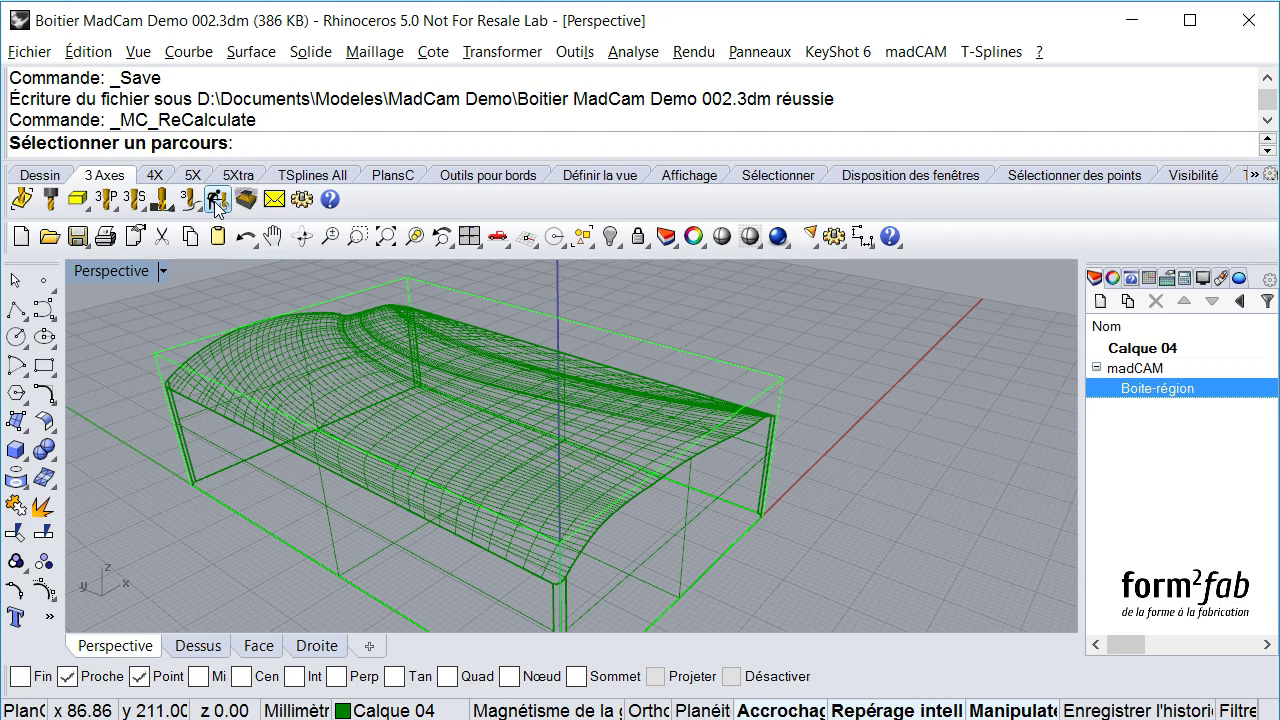
key(Escape)
click(136, 254)
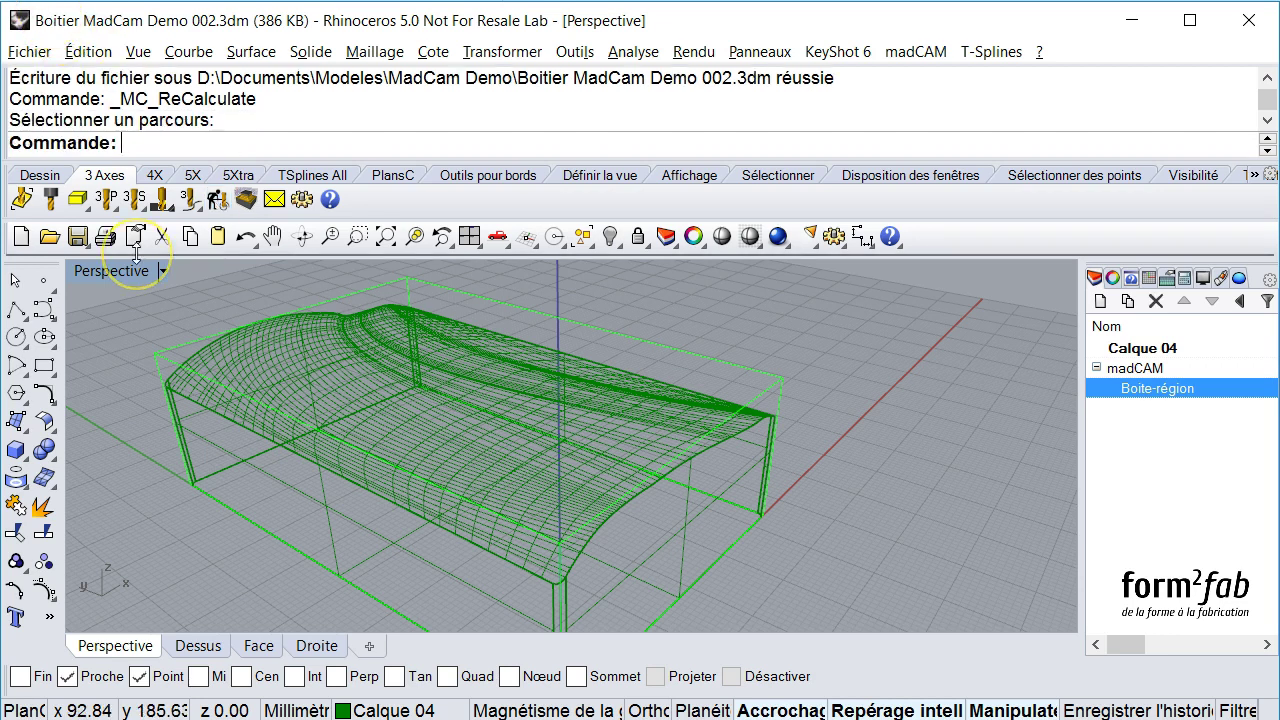
- Review the available post processors in the Post Process dialog, close it, and consult the madCAM help
click(273, 199)
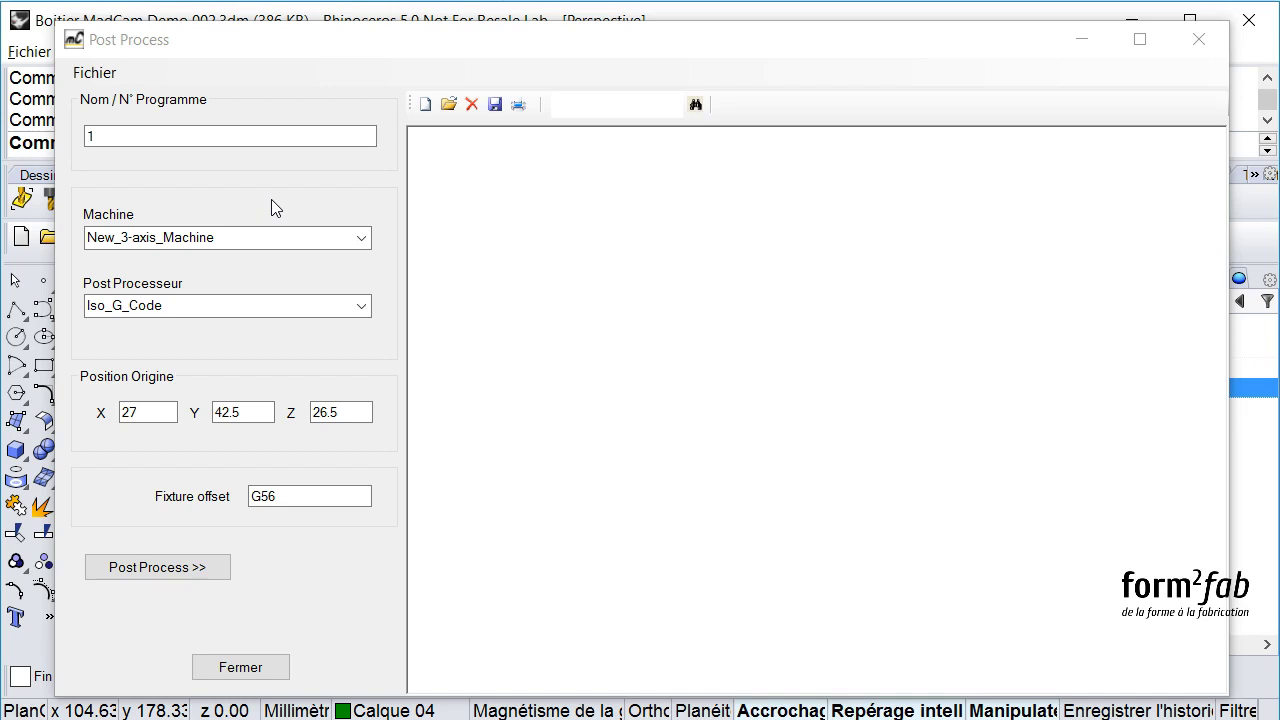
click(361, 313)
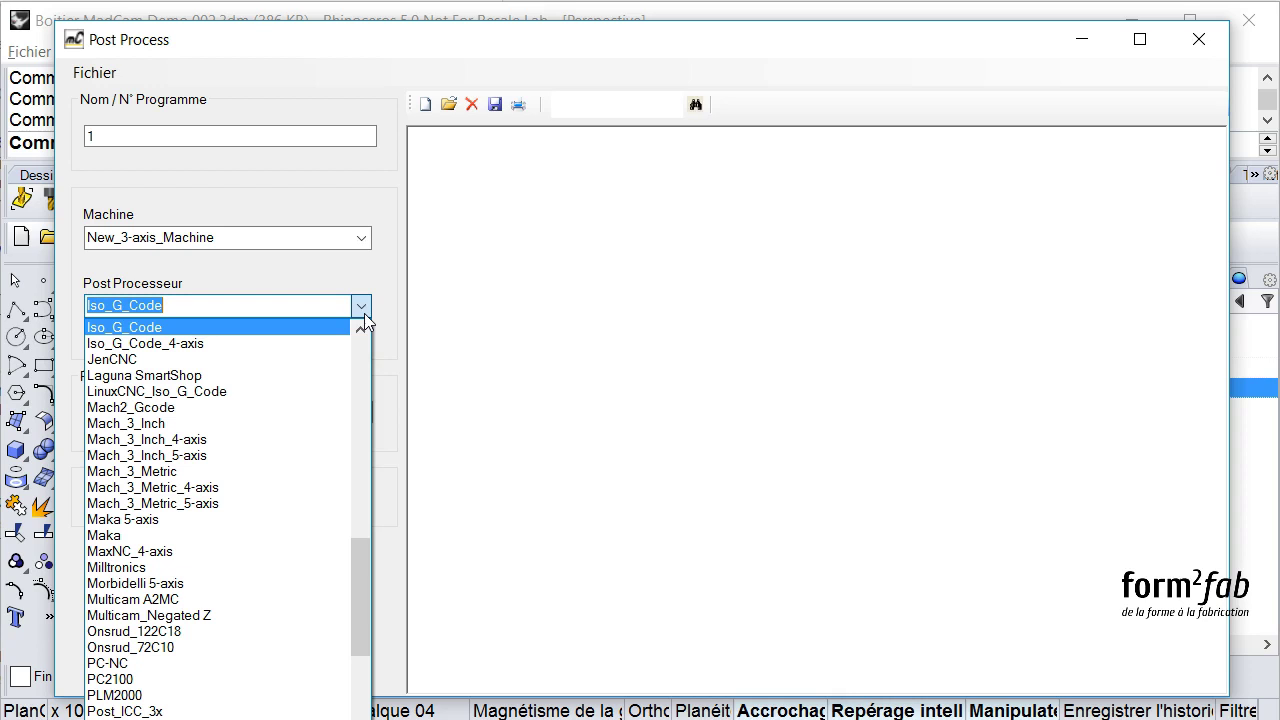
click(363, 276)
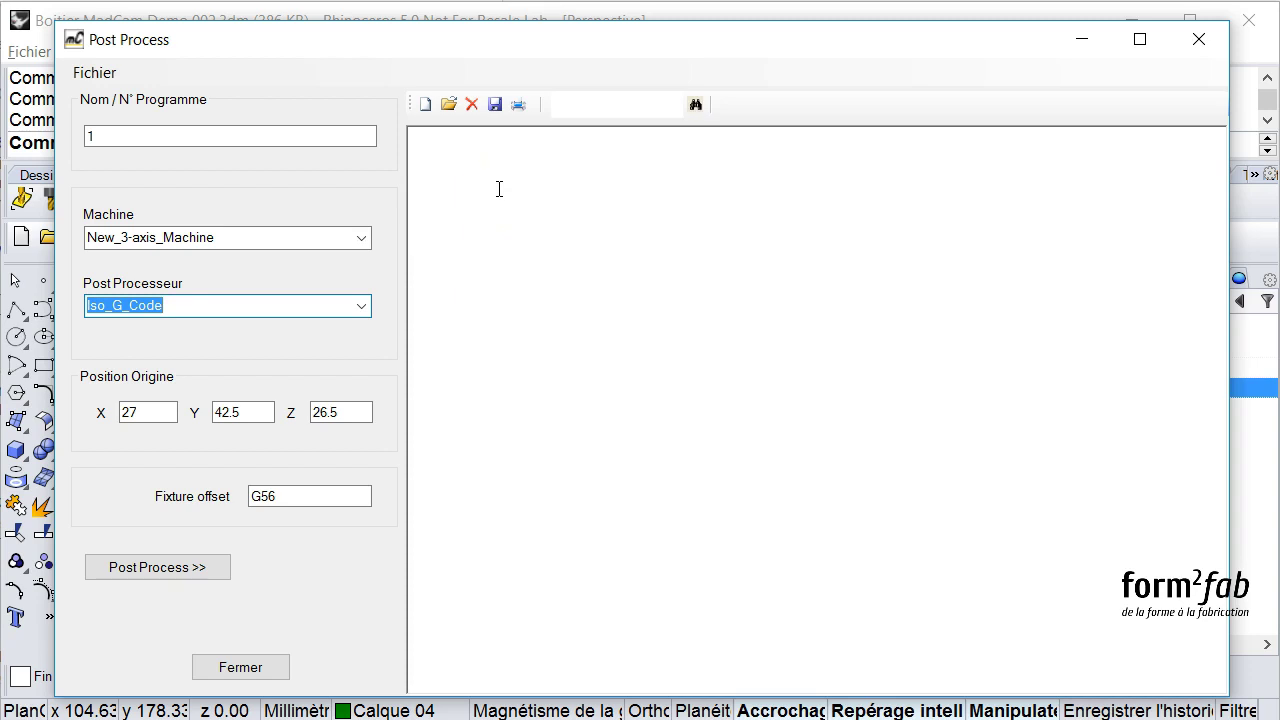
click(277, 666)
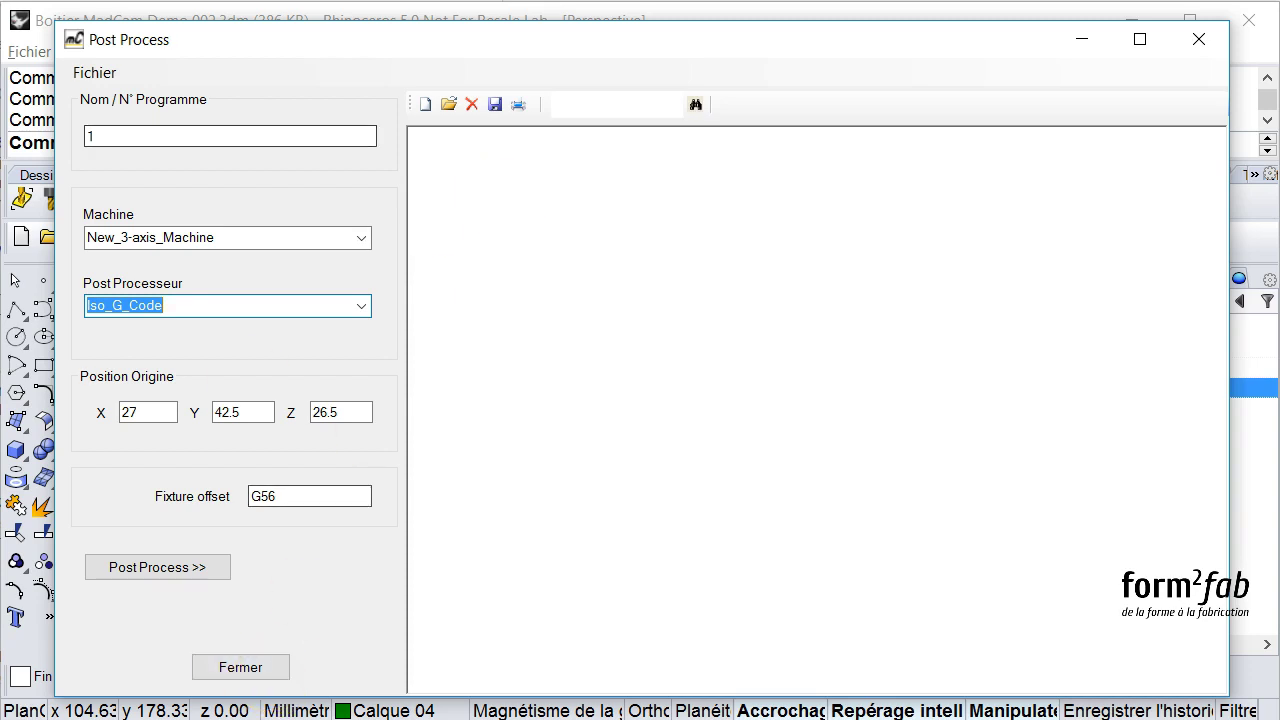
click(331, 202)
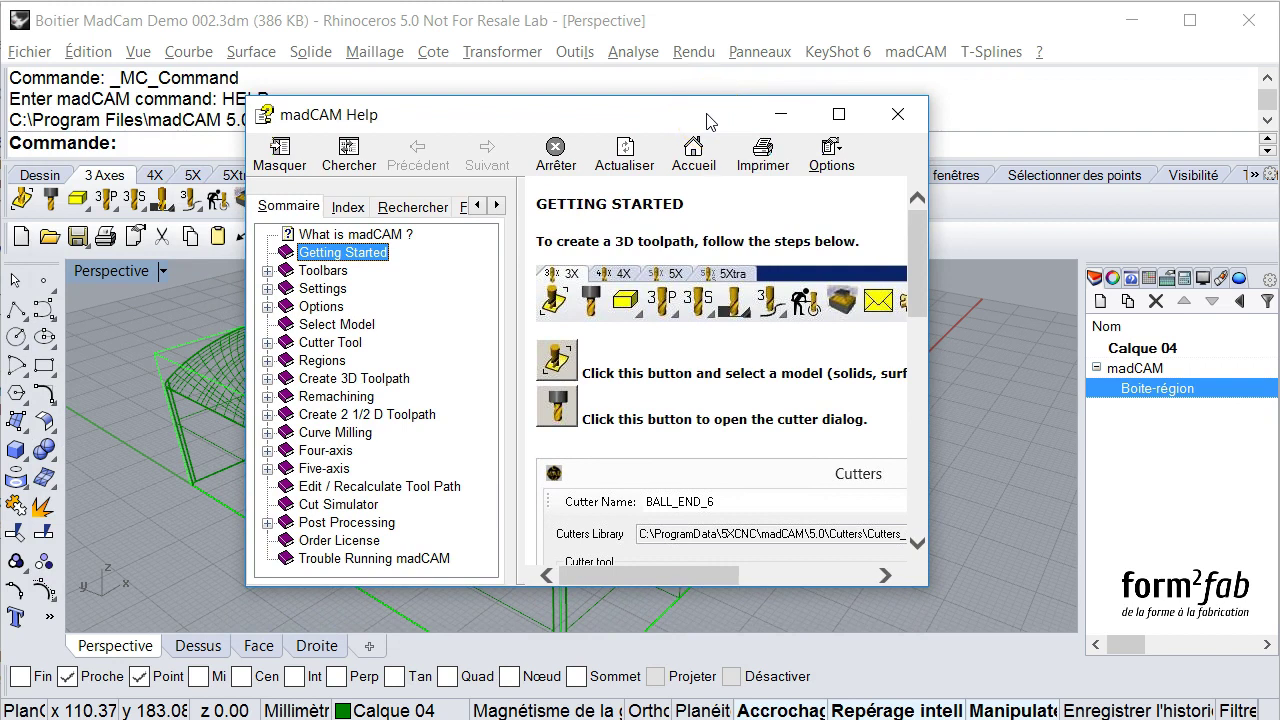
click(898, 114)
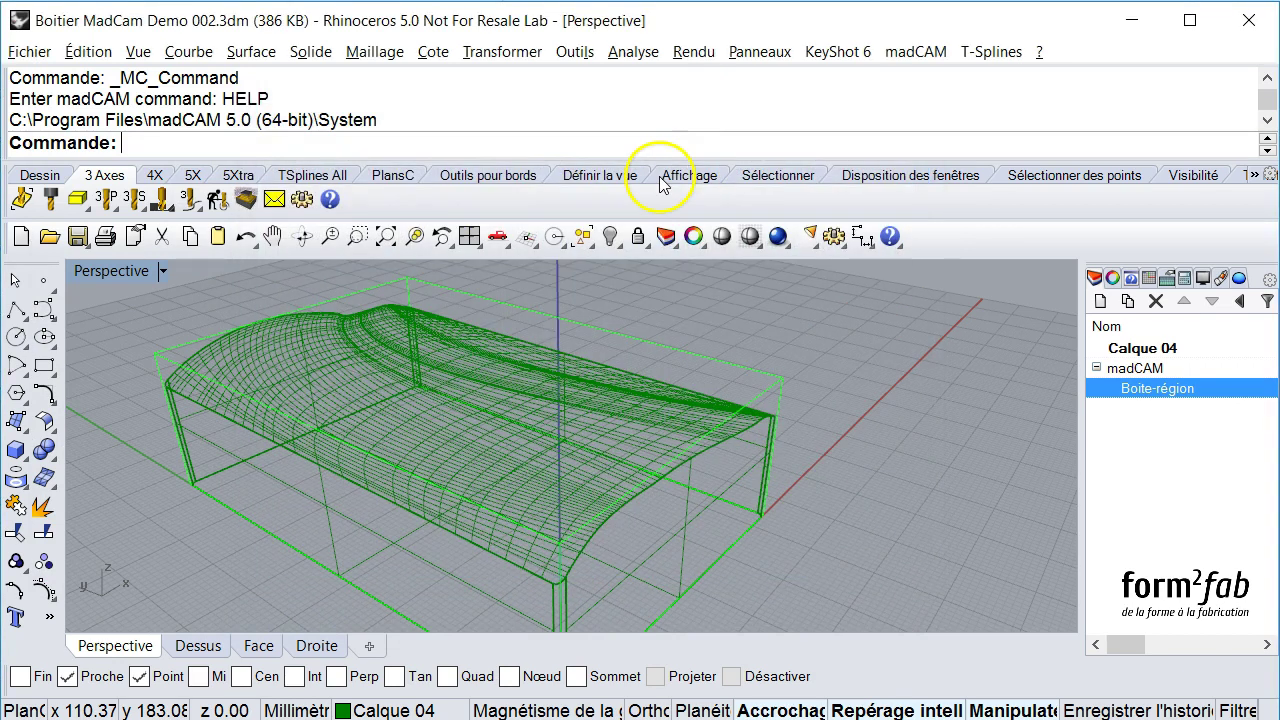